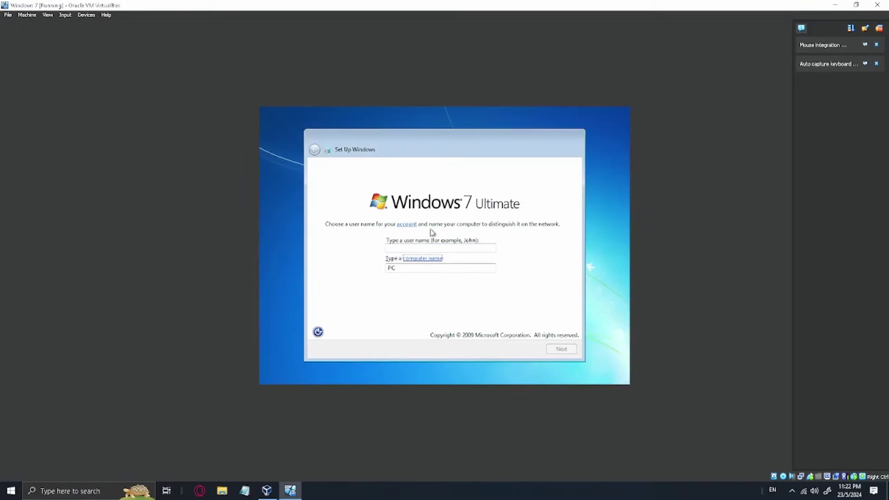
- Read the computer-name help, then enter the account user name and correct its typo
click(428, 259)
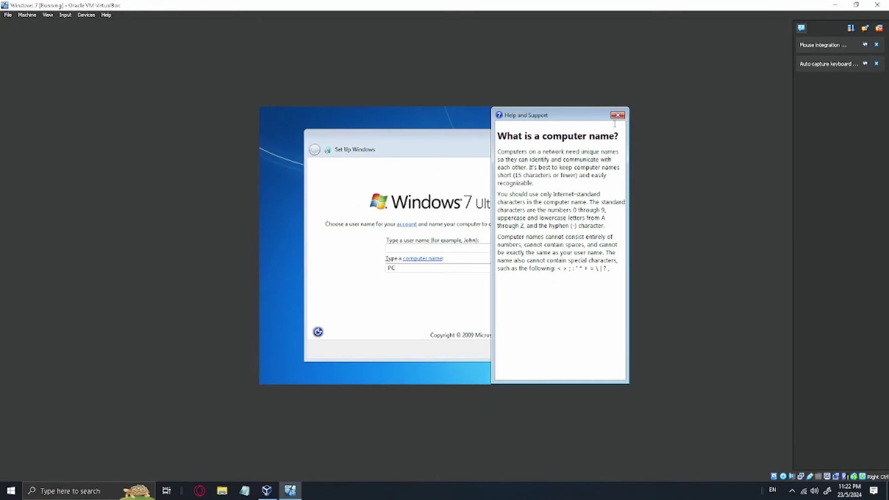
click(618, 115)
click(417, 248)
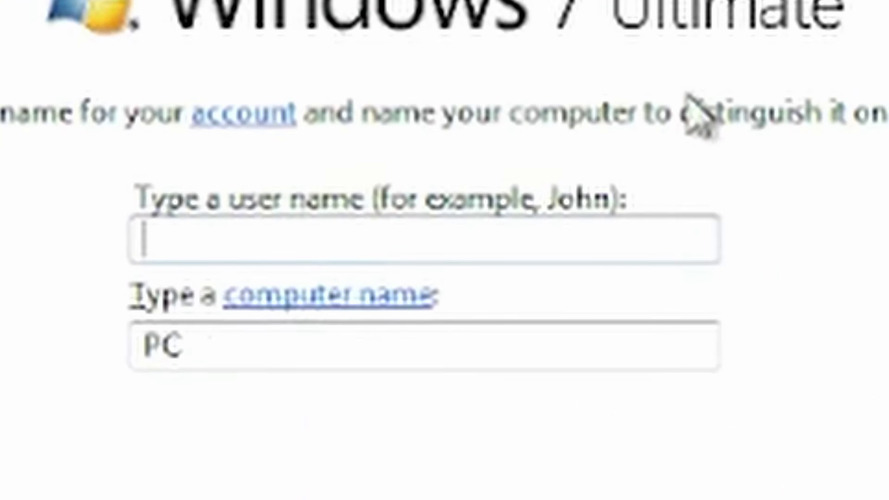
text(Dingues)
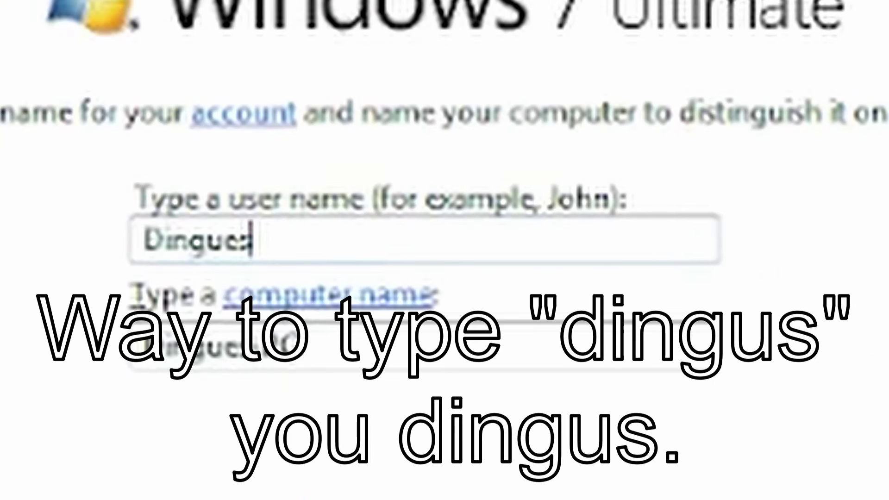
text(7)
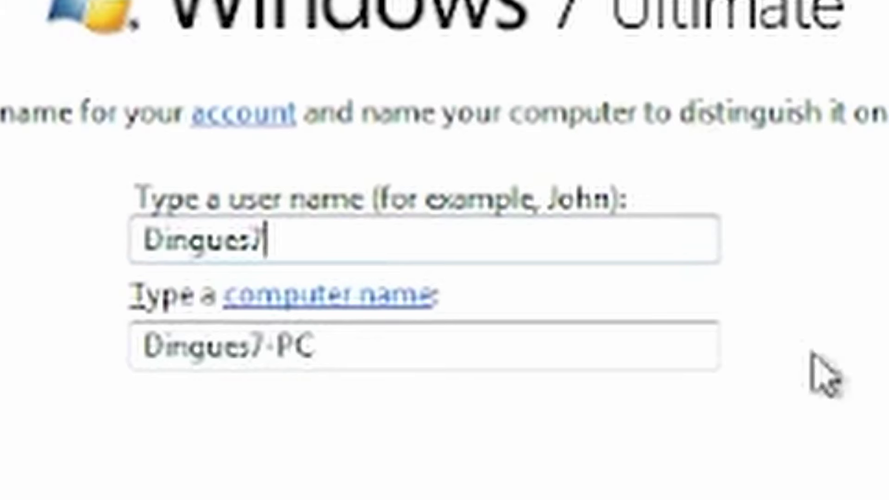
key(Left)
key(Left)
key(BackSpace)
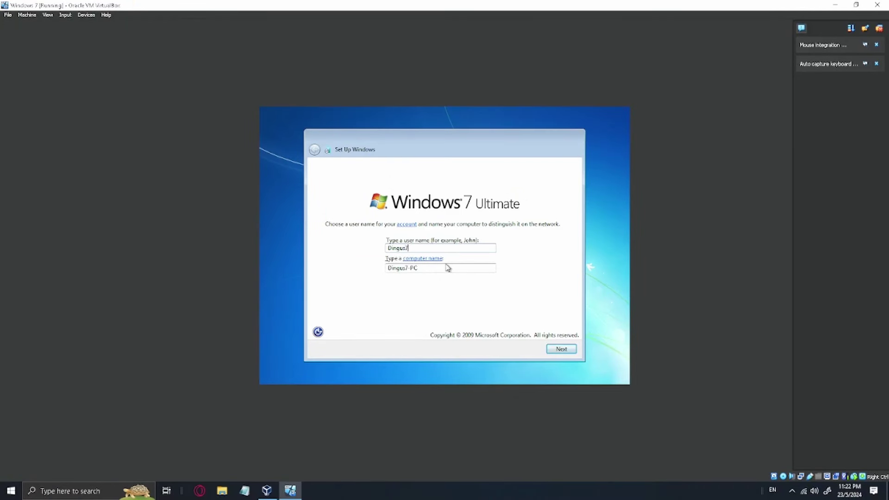
- Set the account password, confirm it, and add a password hint
click(562, 349)
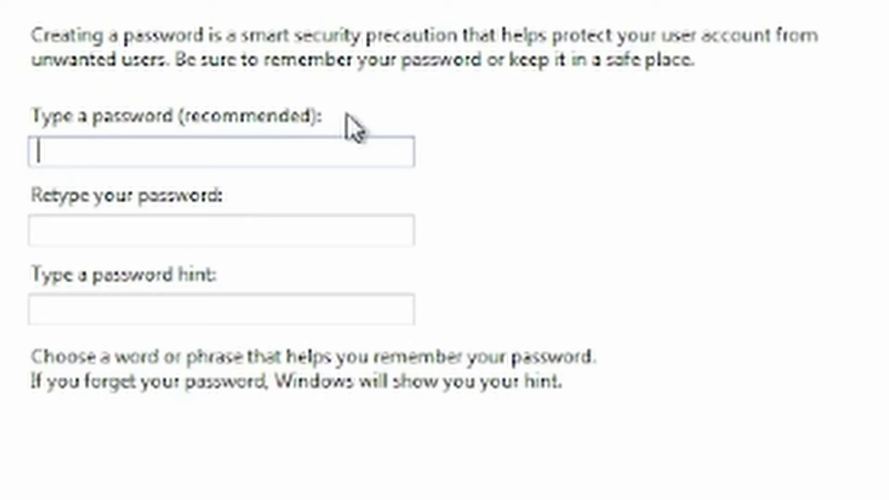
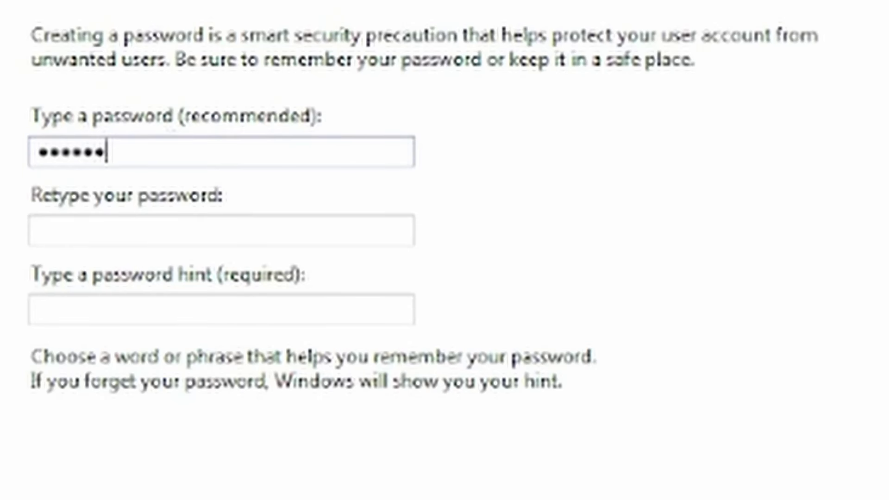
click(209, 230)
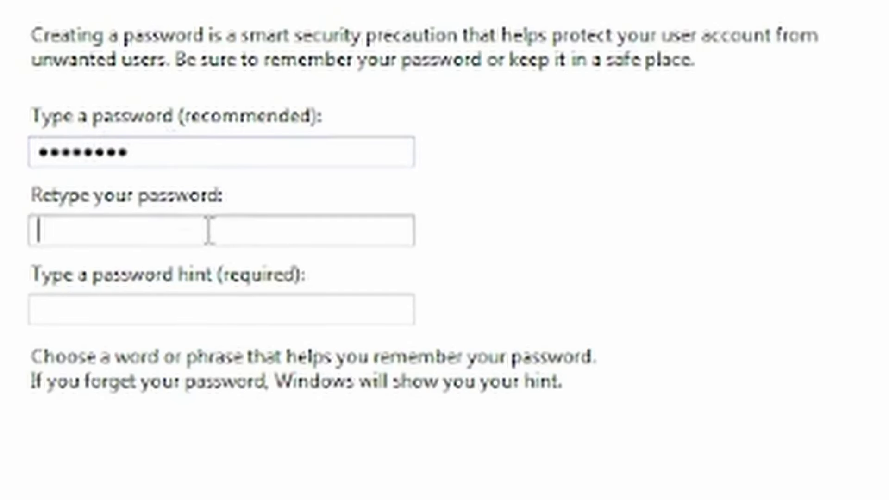
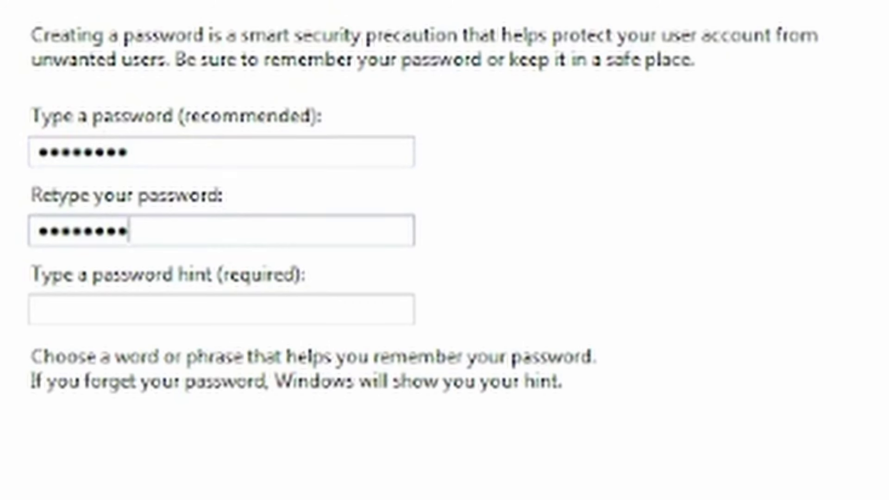
click(127, 304)
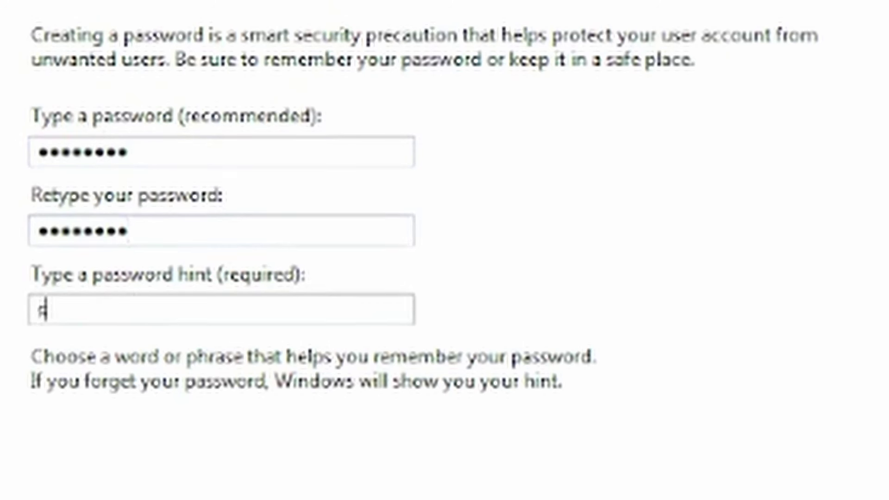
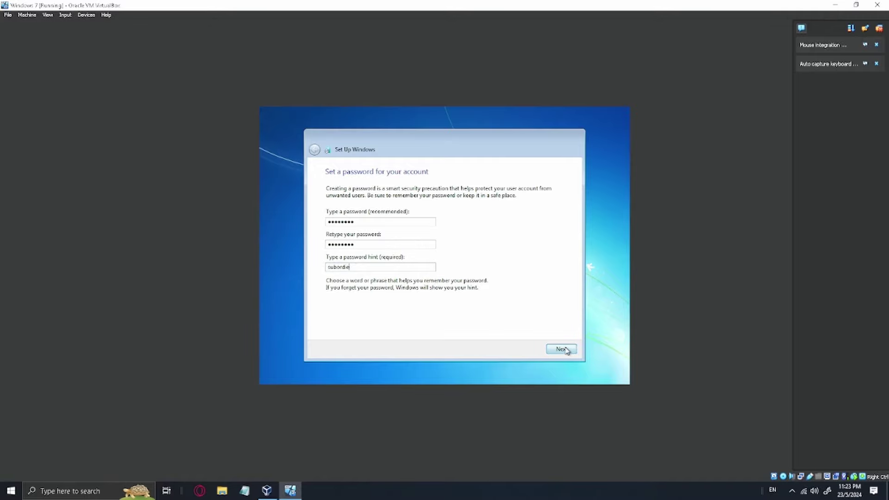
click(566, 349)
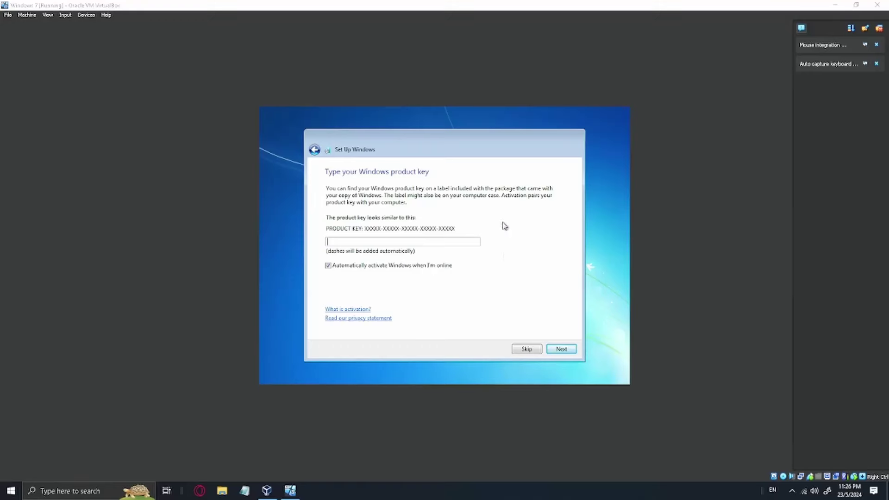
- Skip the product key, use recommended settings, and set time zone (UTC+08:00) Kuala Lumpur, Singapore
click(533, 350)
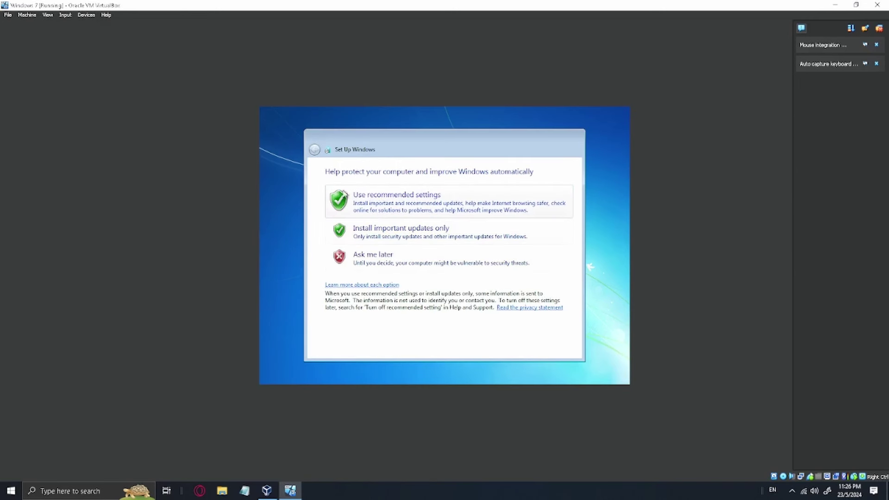
click(382, 207)
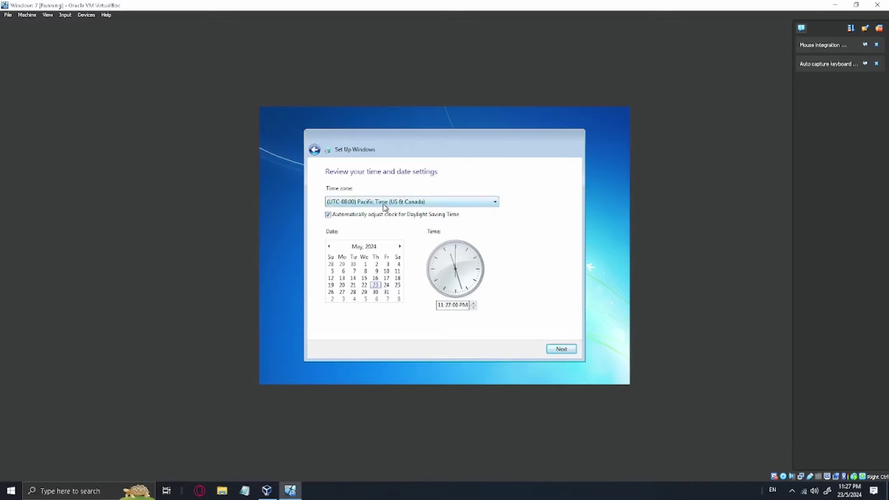
click(389, 204)
scroll(391, 234, down, 2)
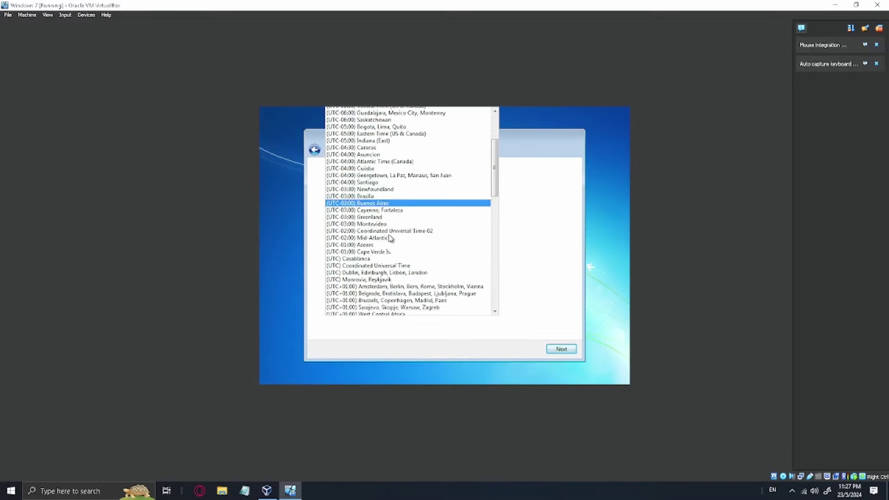
scroll(390, 237, up, 4)
scroll(390, 240, down, 16)
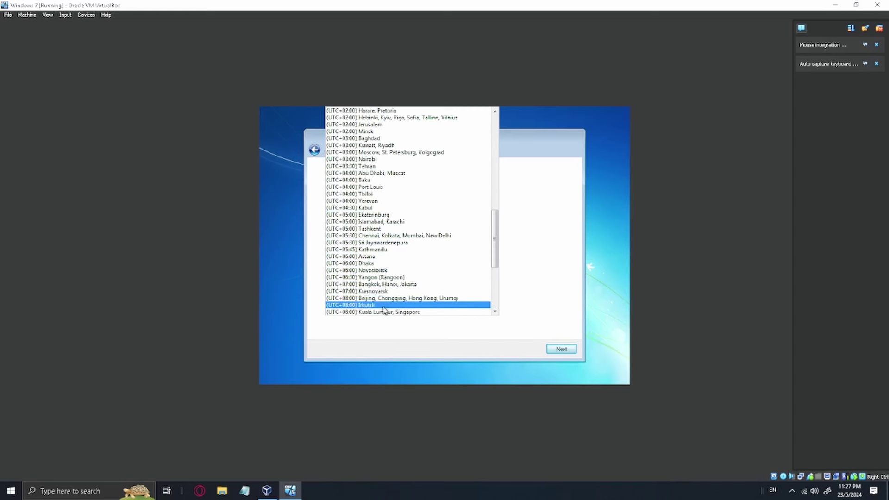
click(385, 312)
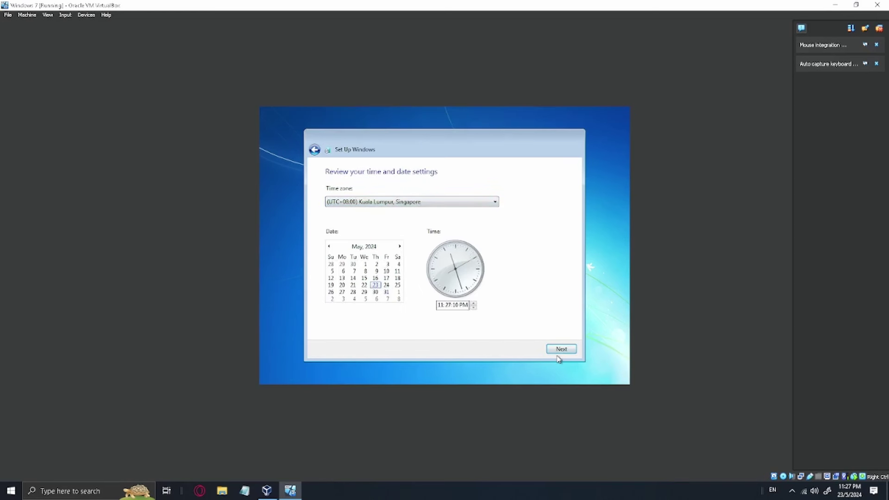
click(569, 349)
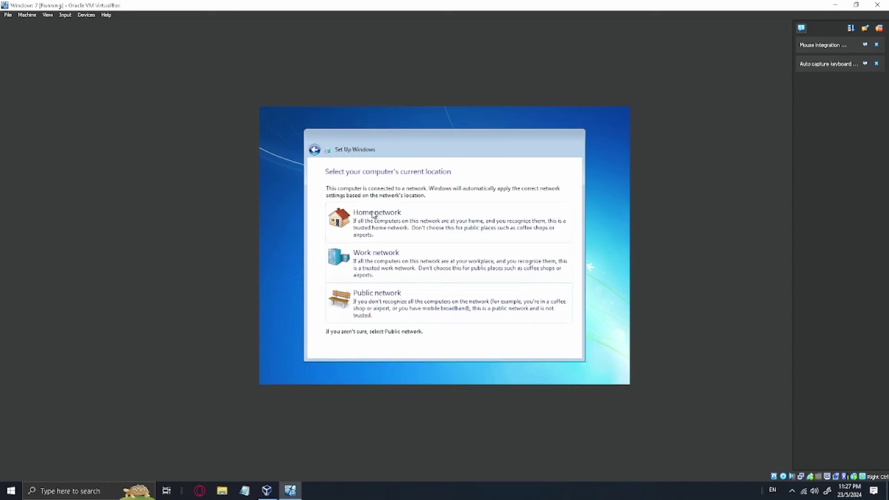
- Choose Home network as the location and let Windows setup finish to the desktop
click(394, 216)
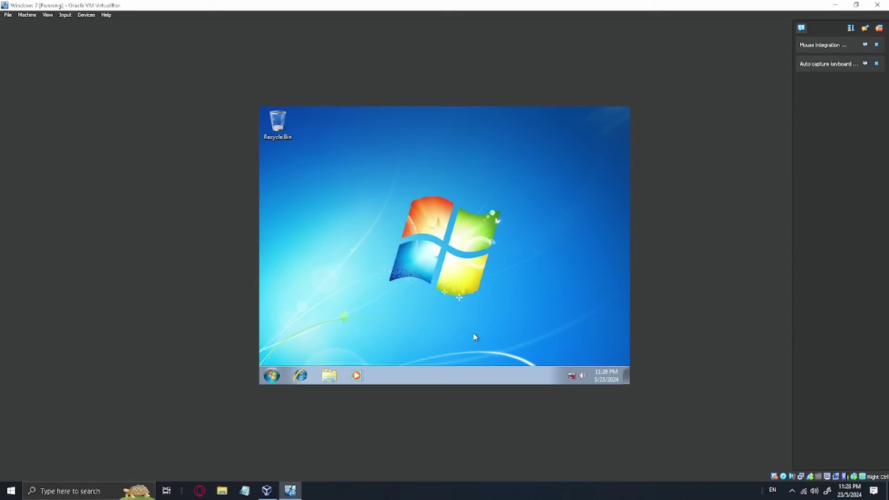
- Personalize the desktop, trying the United States theme before applying Landscapes
right_click(441, 313)
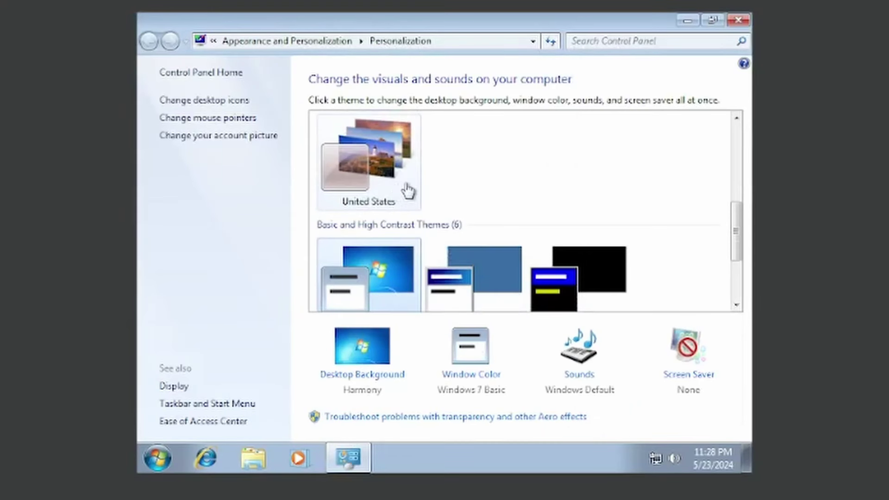
click(407, 190)
scroll(453, 246, down, 5)
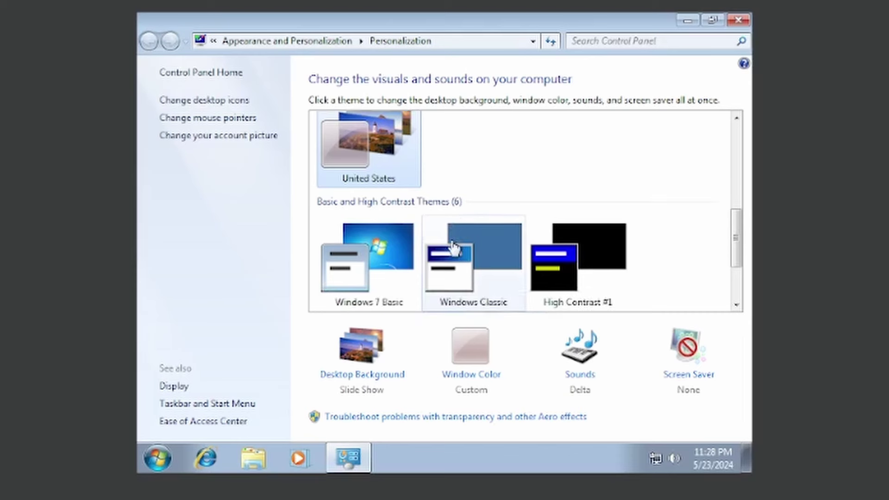
scroll(452, 253, up, 5)
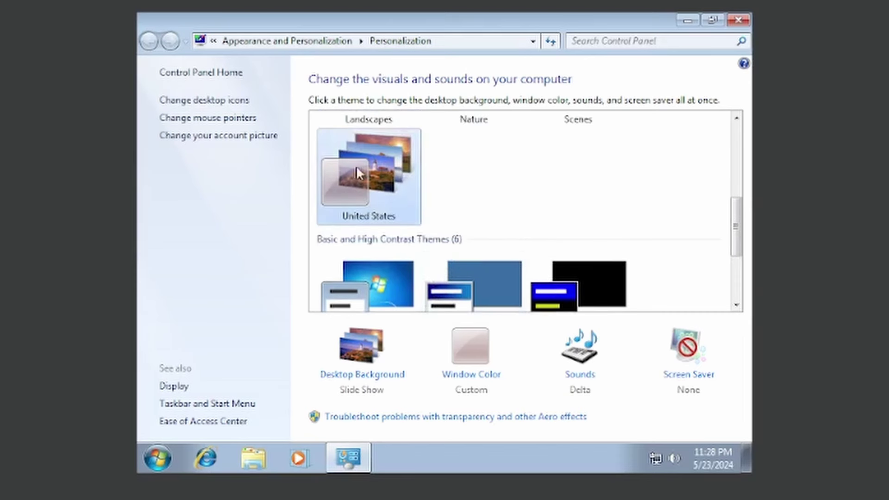
scroll(489, 162, down, 1)
scroll(473, 155, up, 2)
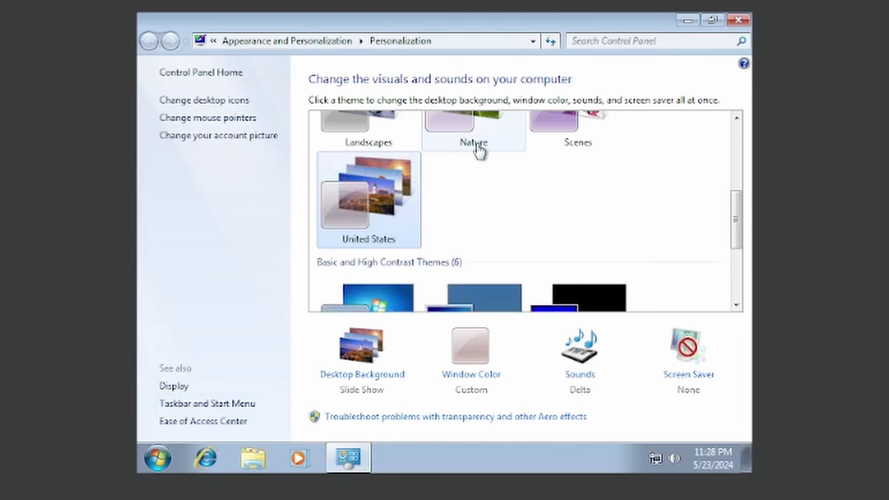
scroll(500, 181, up, 6)
click(367, 258)
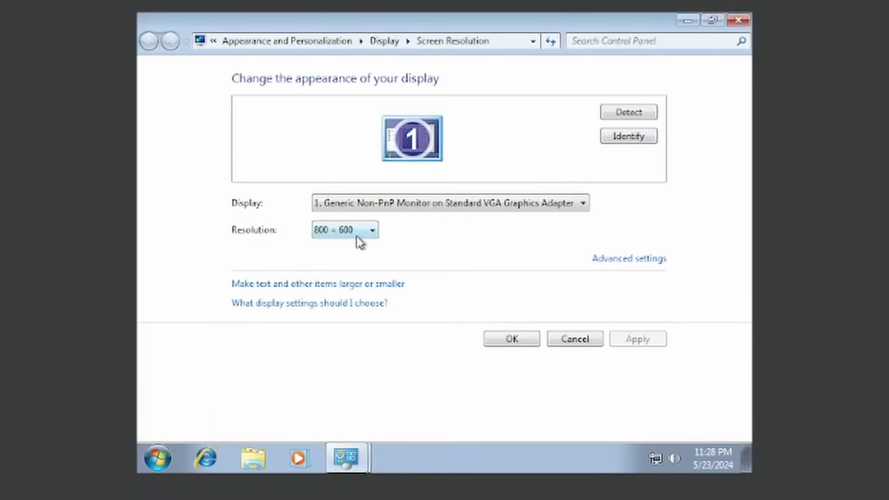
- Change the screen resolution to 1280 × 1024 and keep the change
click(359, 235)
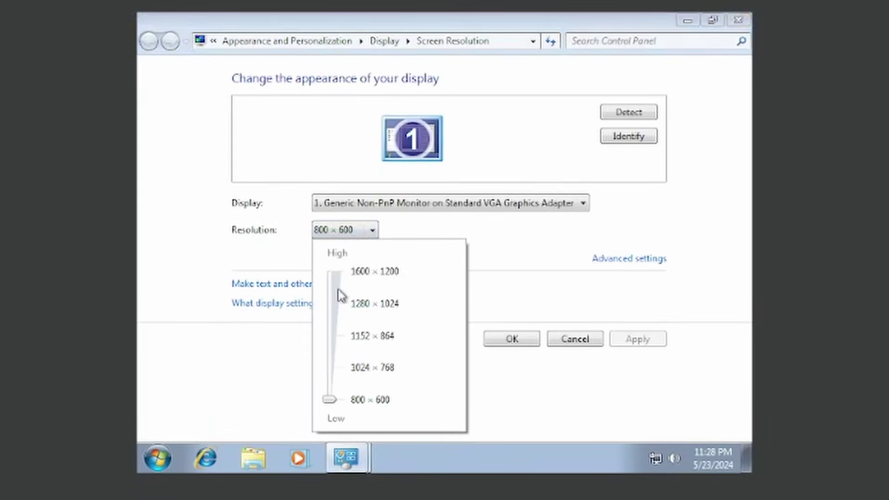
click(332, 306)
click(632, 345)
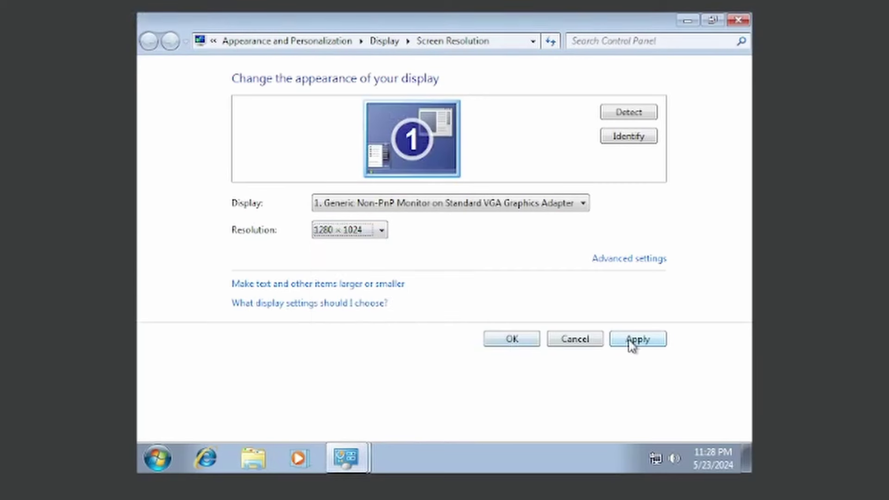
click(619, 343)
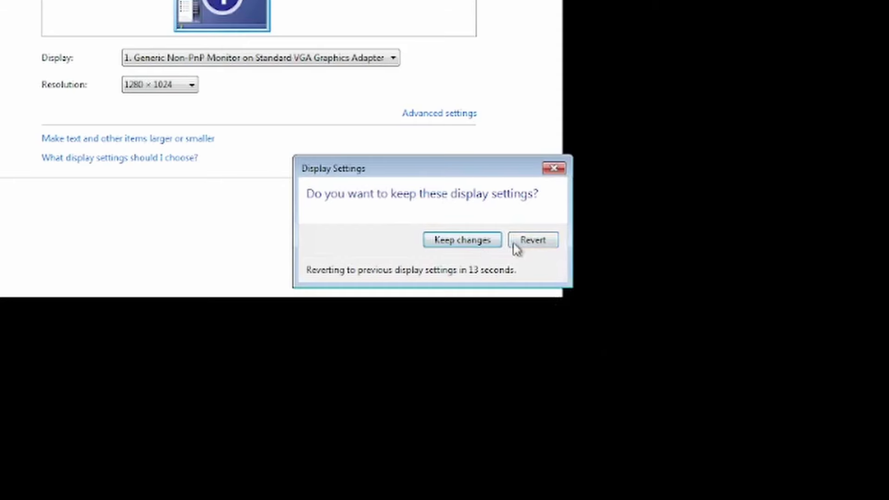
click(488, 242)
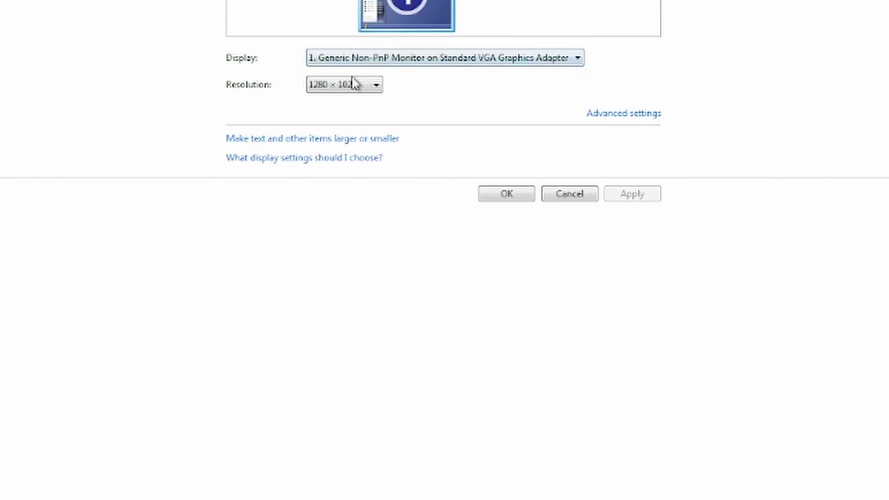
- Lower the screen resolution to 1024 × 768 and keep the change
click(441, 59)
click(440, 60)
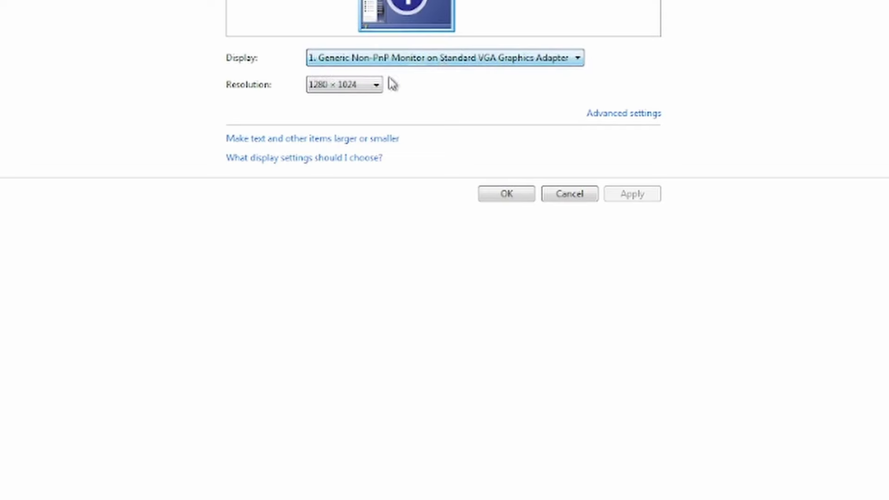
click(357, 88)
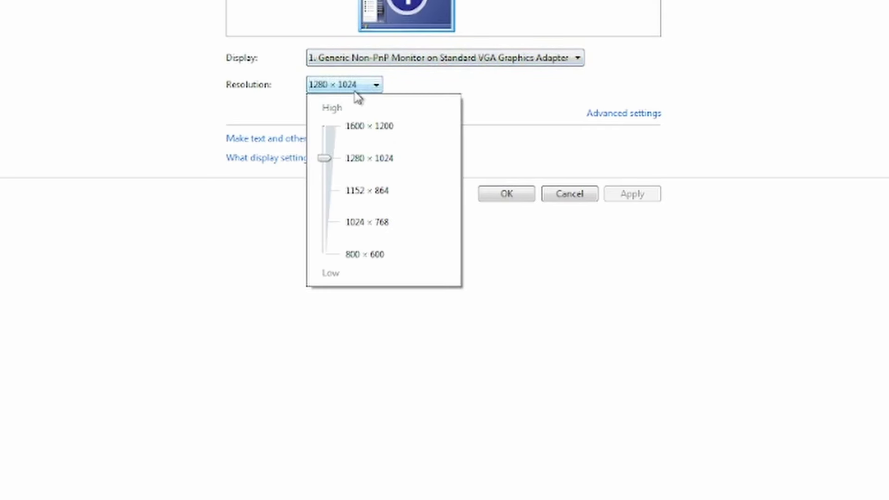
click(328, 227)
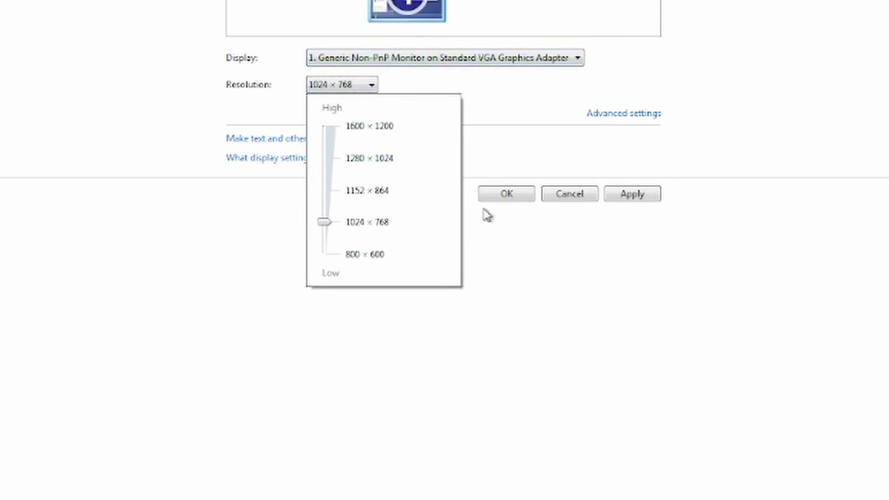
click(639, 226)
click(634, 195)
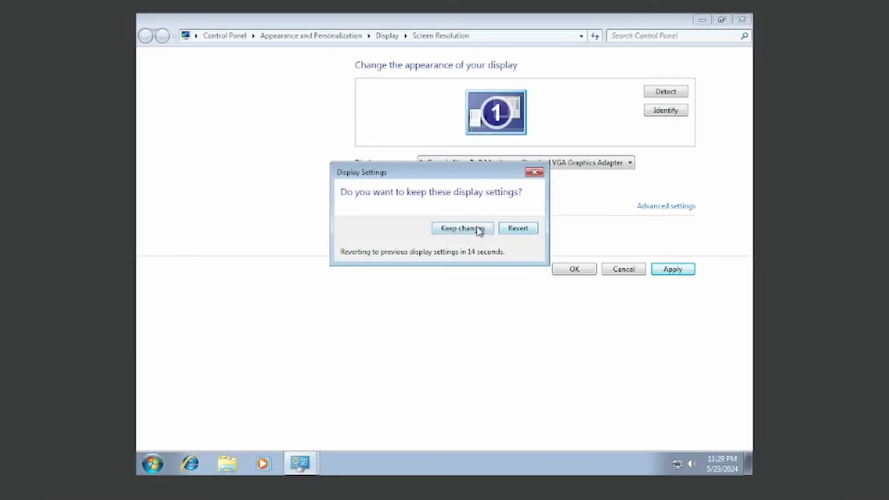
click(484, 224)
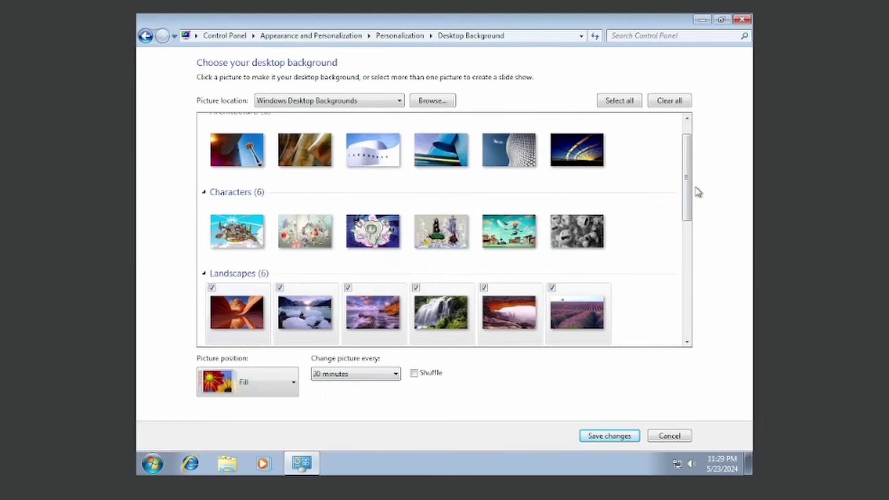
- Make the Windows 'Harmony' picture the only desktop background, save, and minimize Control Panel
drag(689, 181, 699, 333)
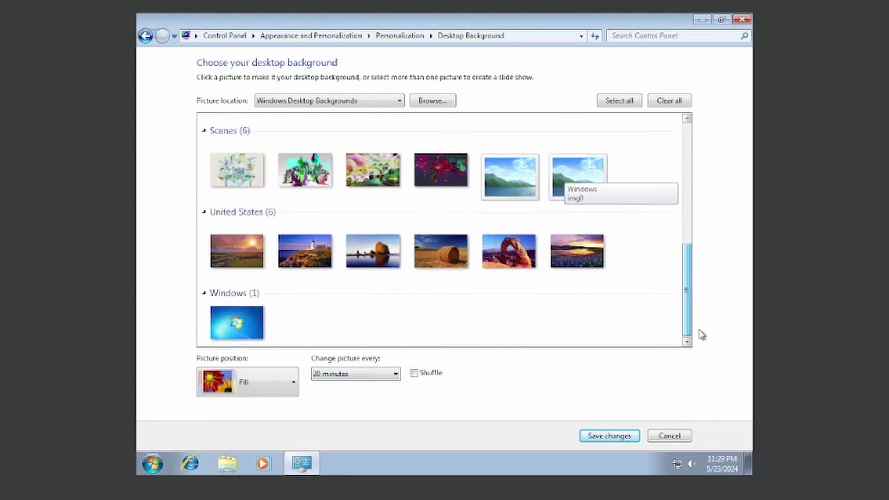
click(222, 335)
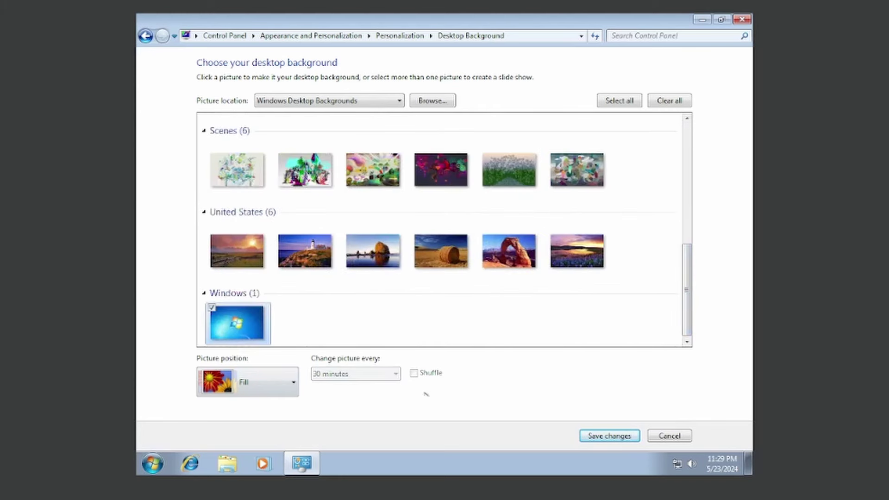
click(621, 436)
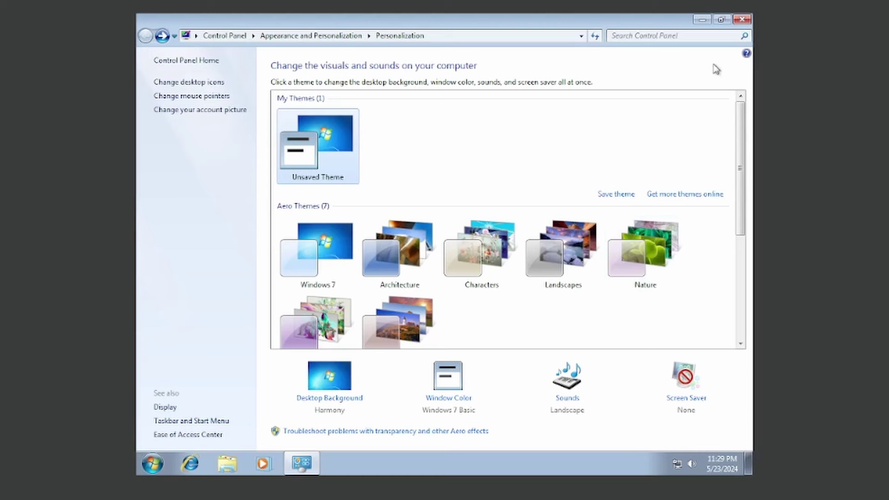
click(702, 19)
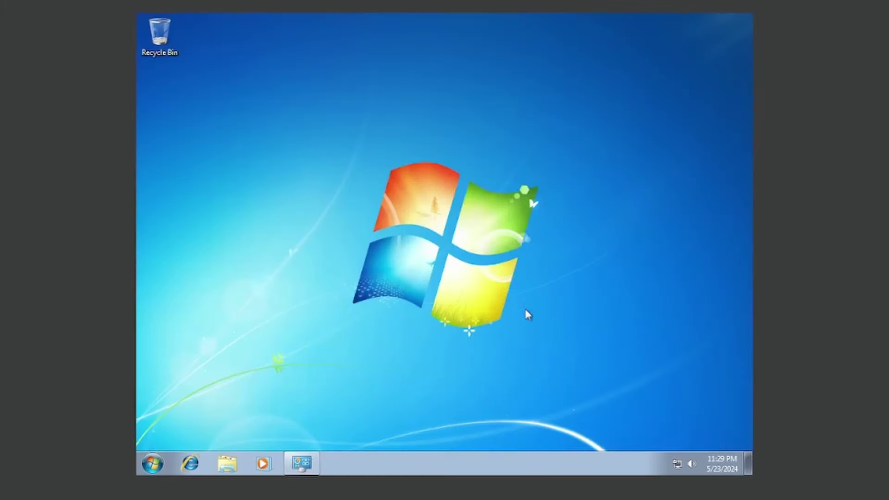
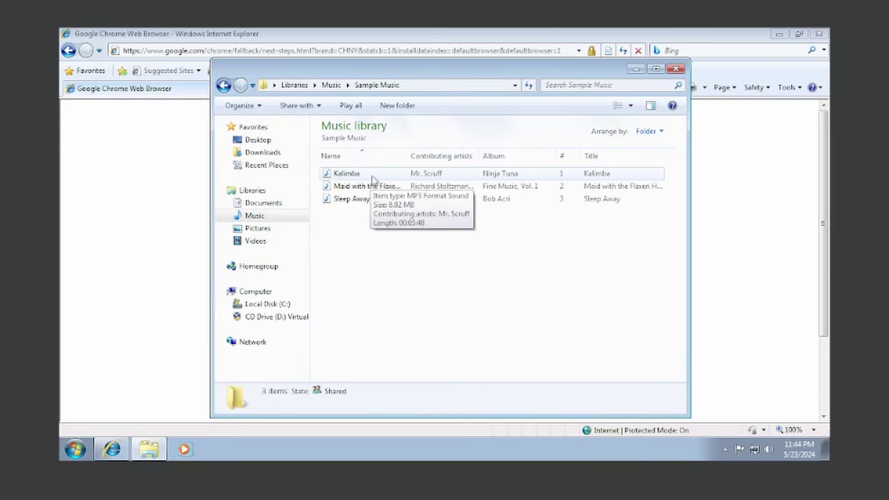
- Play Kalimba in Windows Media Player, enlarge it to the Now Playing view, and raise the volume
double_click(370, 174)
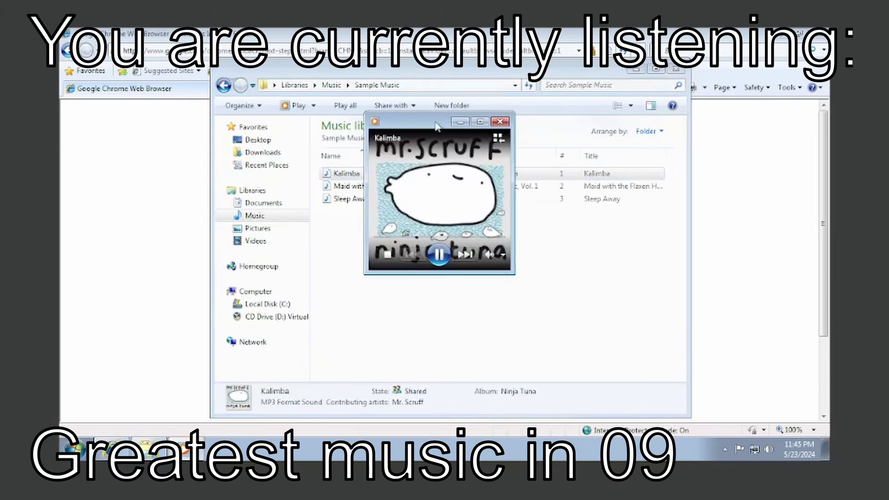
click(480, 121)
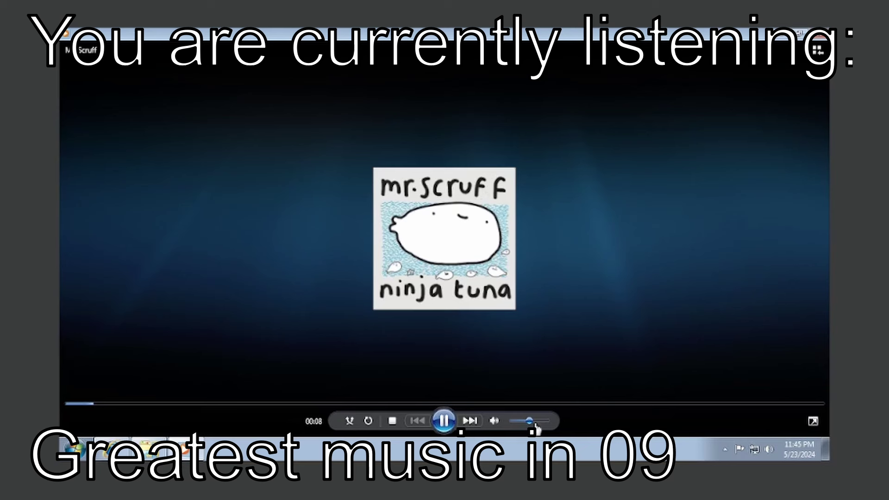
drag(529, 421, 546, 421)
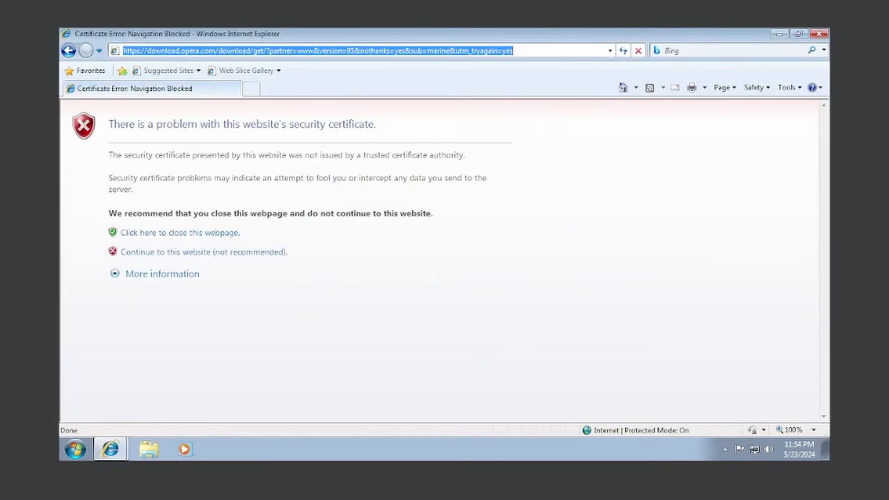
- Close the certificate-error page, try dragging a host file in, and dismiss VirtualBox's copy error
click(819, 34)
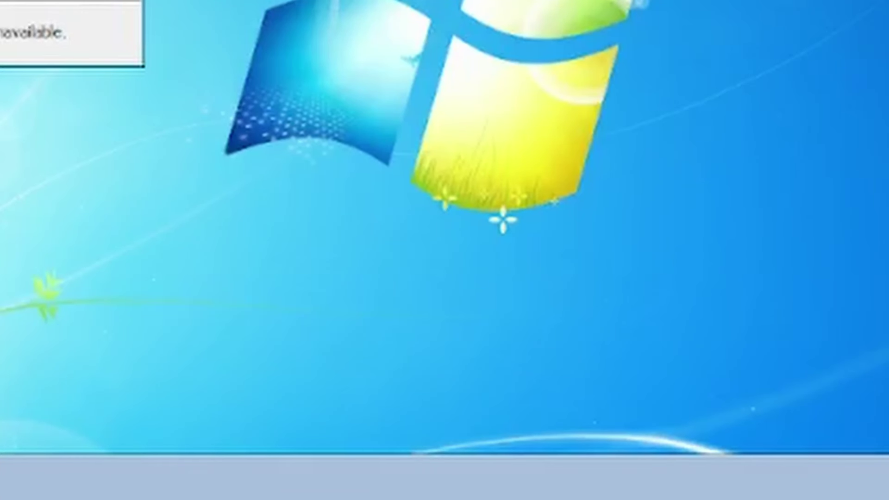
drag(418, 205, 482, 173)
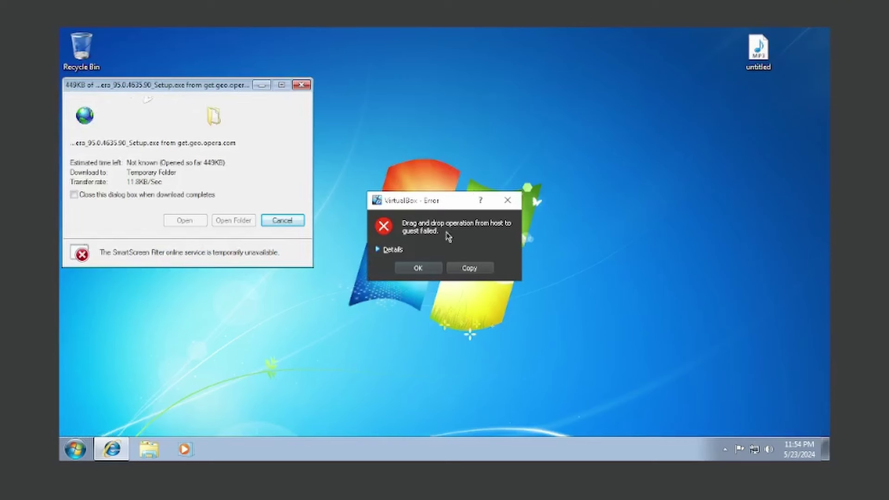
click(392, 250)
click(393, 250)
click(392, 250)
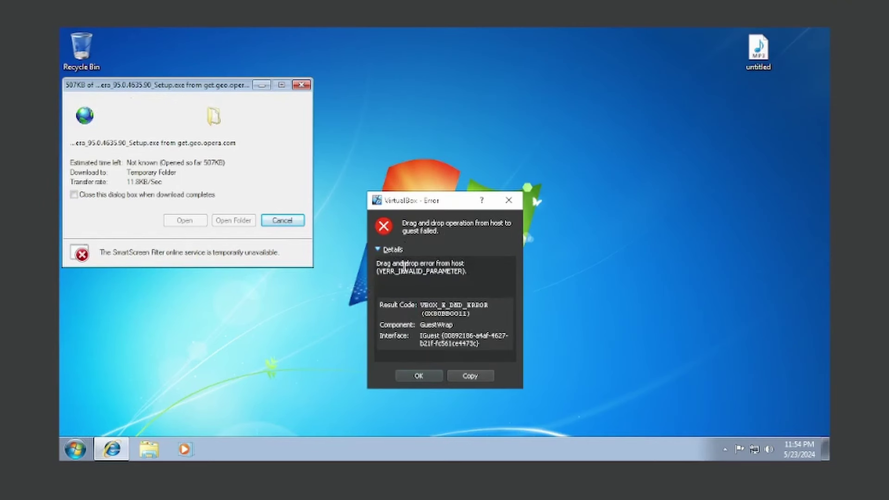
click(419, 376)
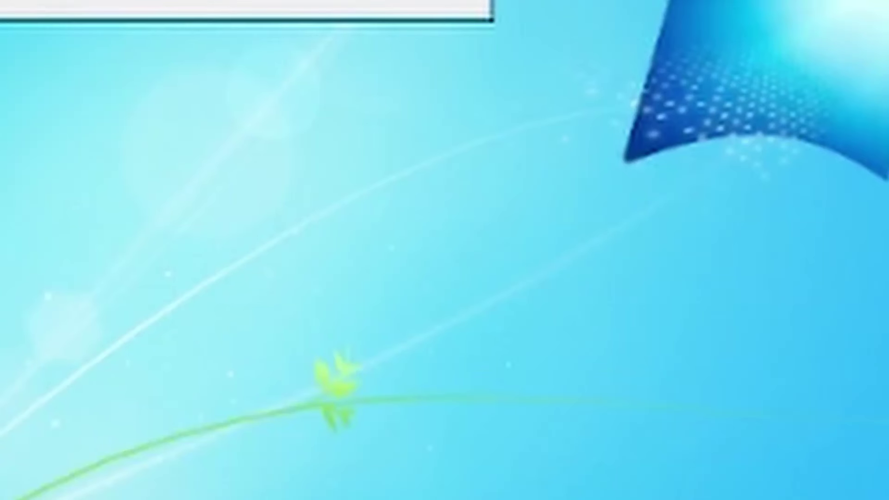
- Copy the No video onto the desktop and open it, cancelling the crash dialog
drag(324, 498, 470, 334)
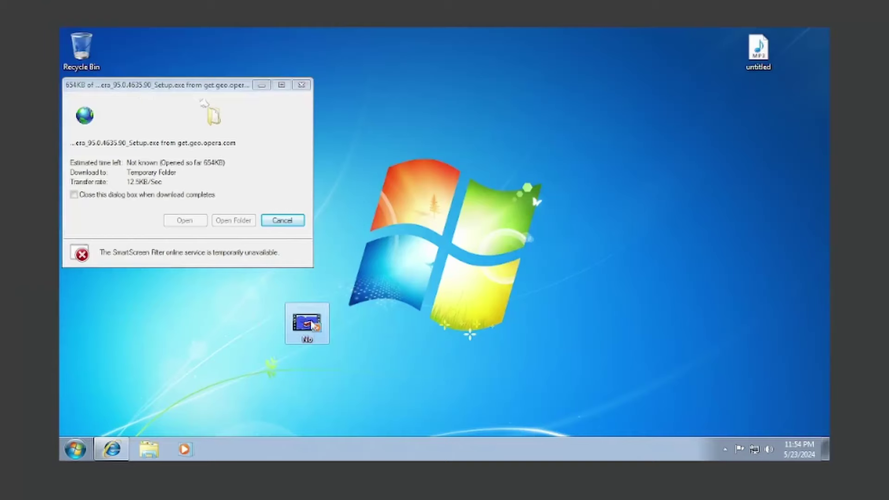
drag(314, 326, 539, 194)
double_click(538, 194)
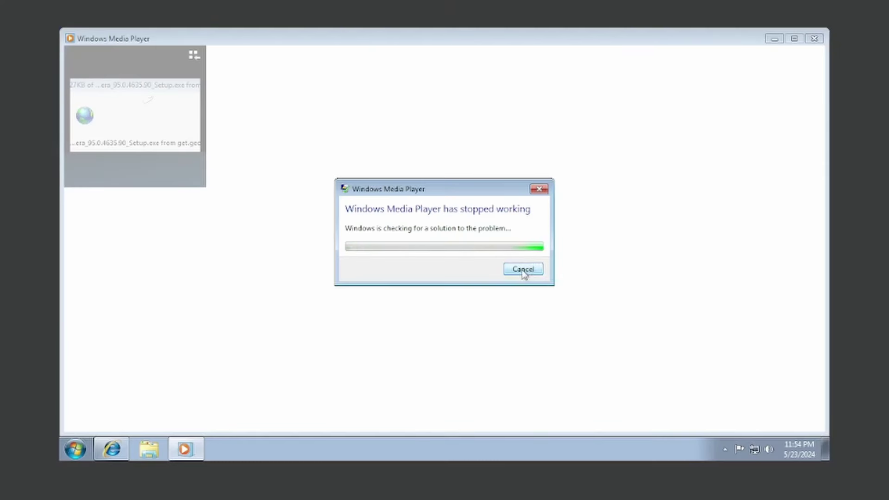
click(523, 270)
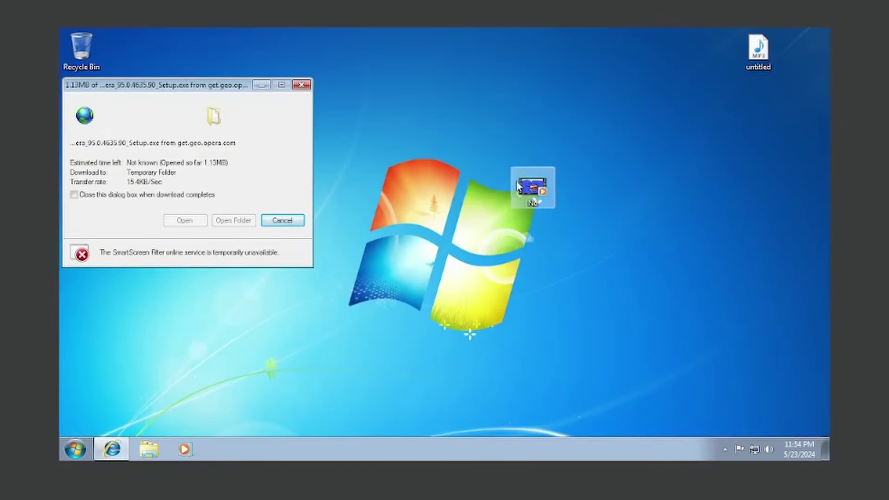
- Retry the No video and play untitled.mp3 in the small player
double_click(517, 182)
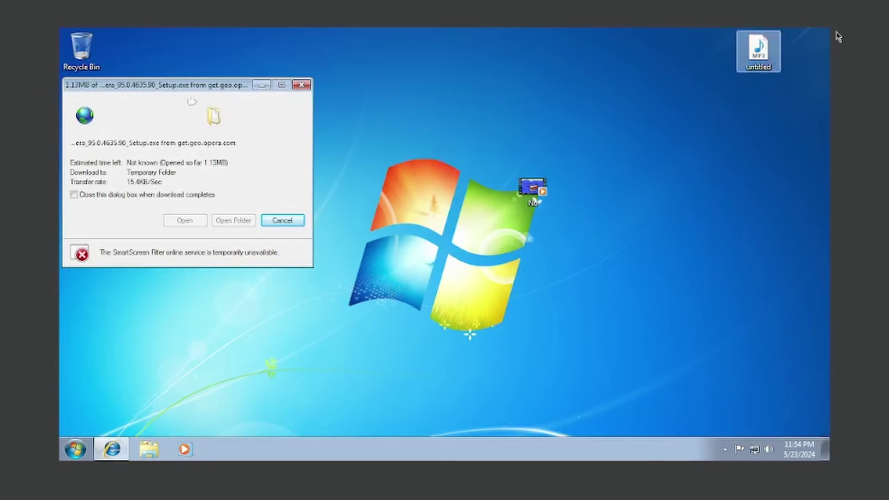
double_click(779, 52)
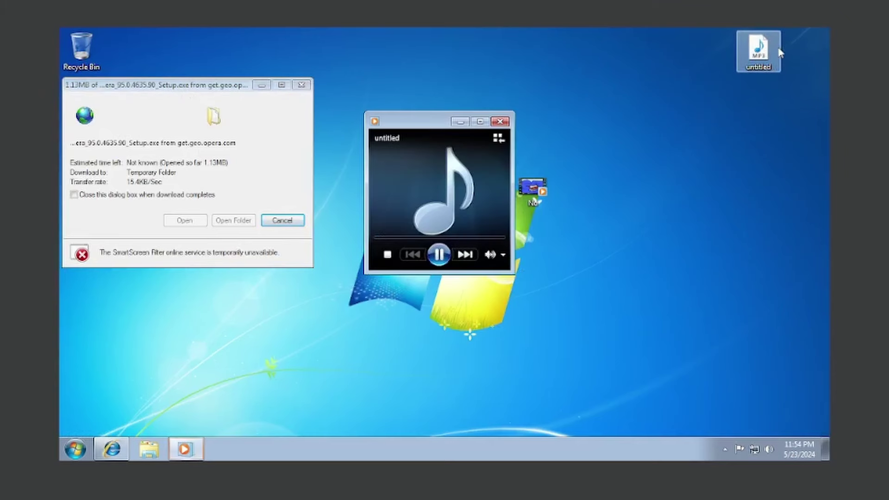
click(509, 123)
double_click(542, 179)
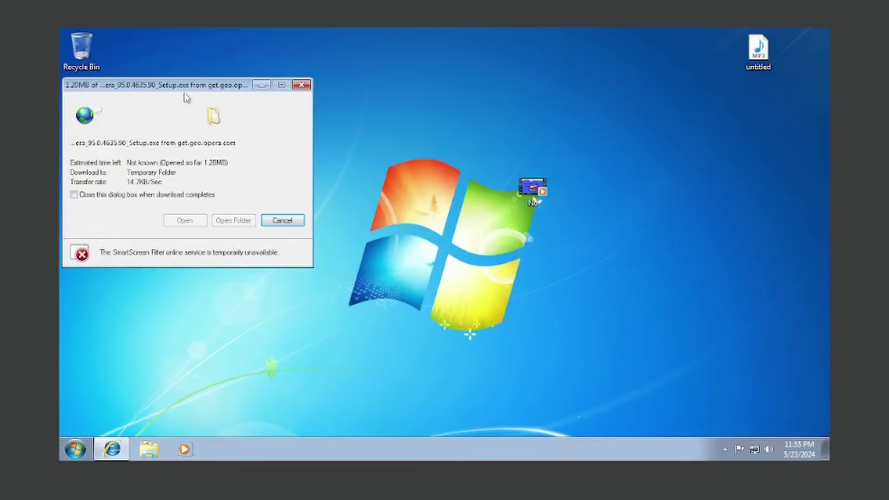
- Copy a photo file onto the desktop and open it, moving the crash report aside
drag(185, 87, 191, 47)
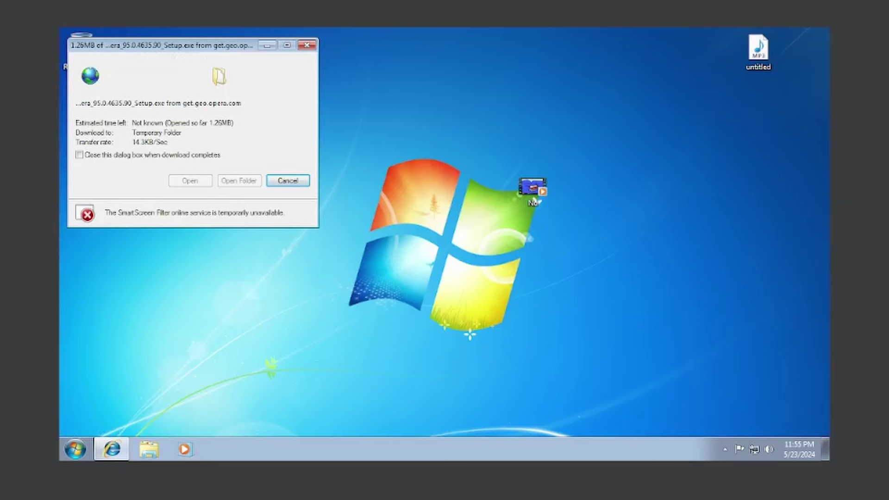
drag(169, 59, 547, 243)
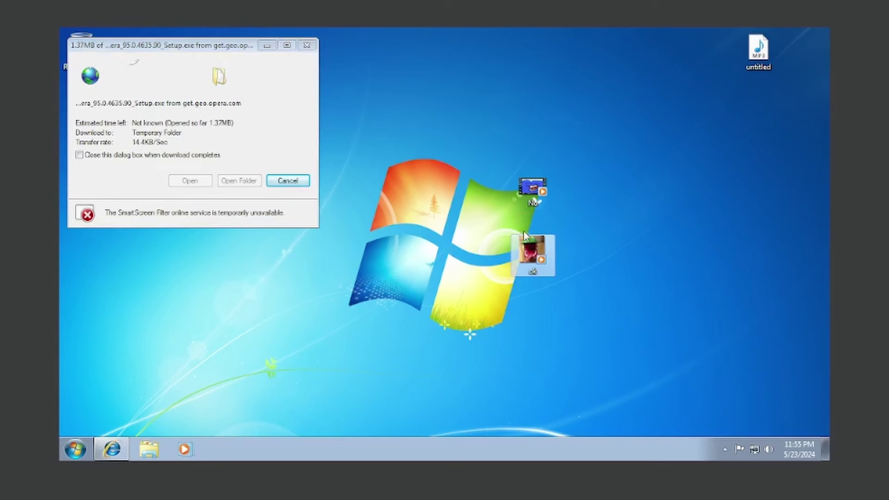
double_click(546, 244)
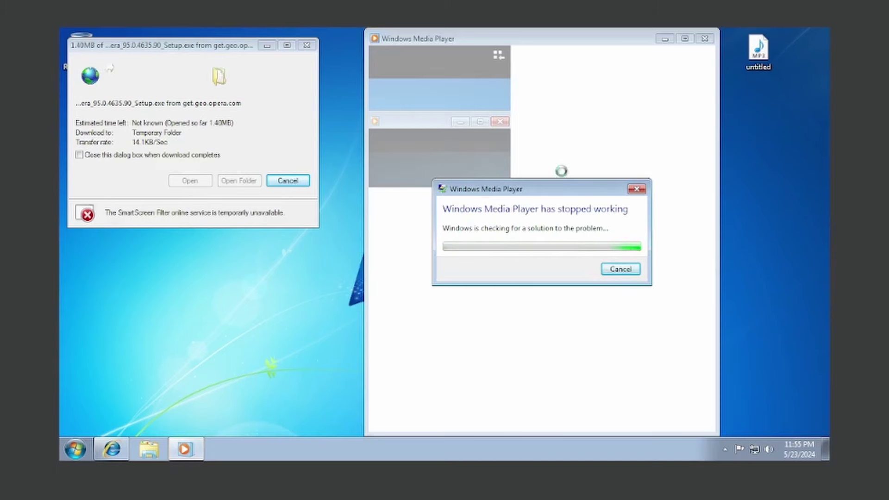
drag(548, 188, 537, 153)
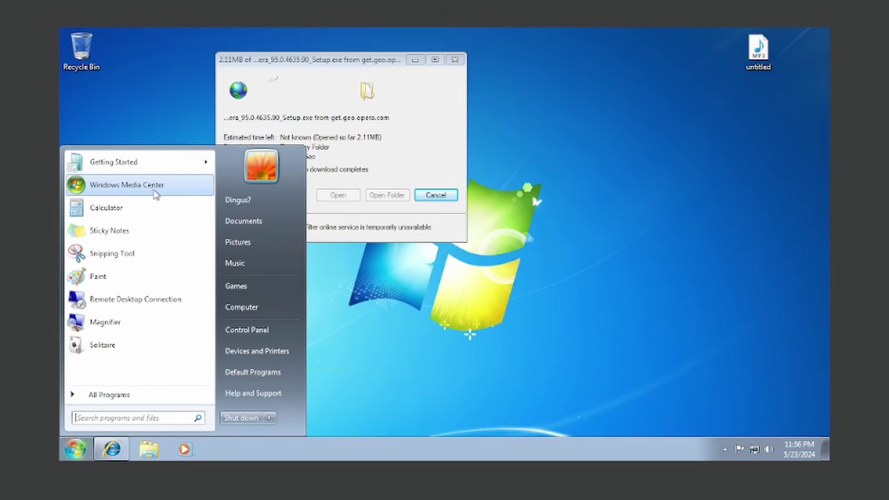
- Launch Windows Media Center, dismiss its video-memory and setup warnings, close it, and open Start
key(Down)
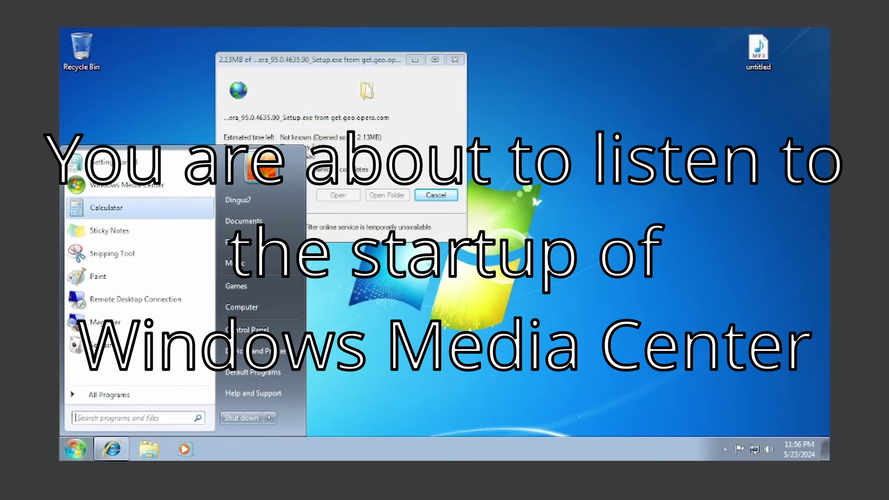
key(Up)
key(Return)
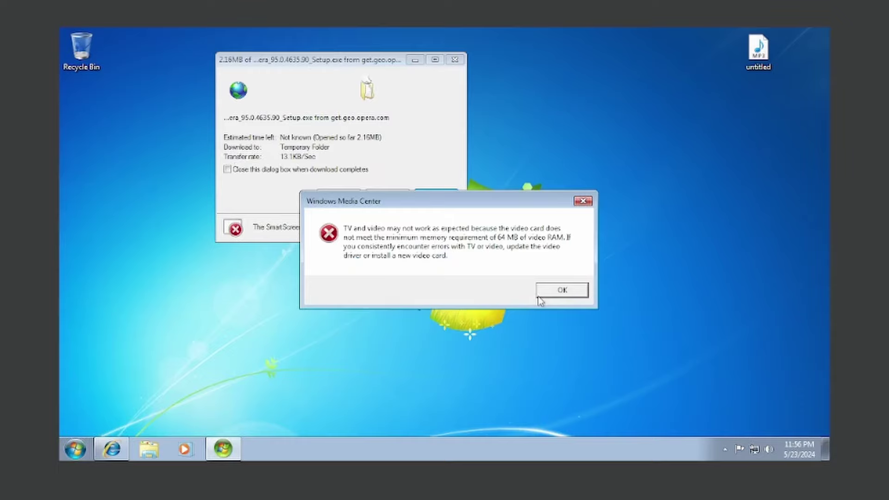
click(540, 292)
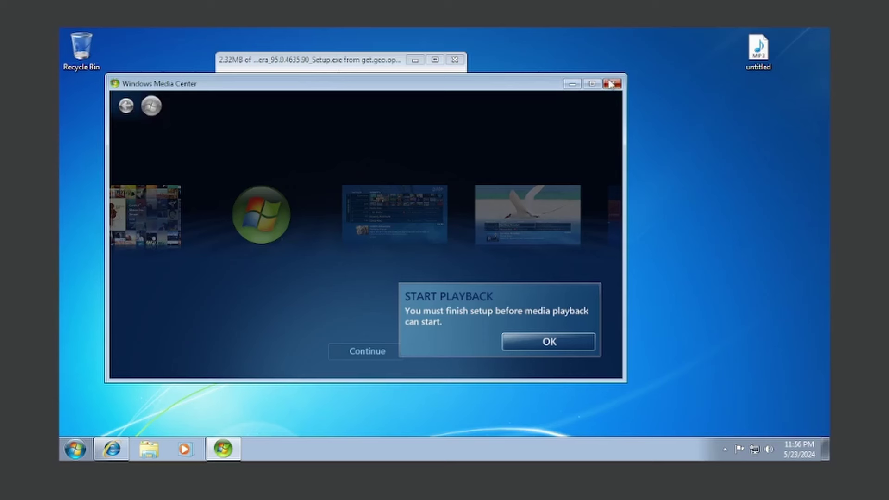
click(556, 342)
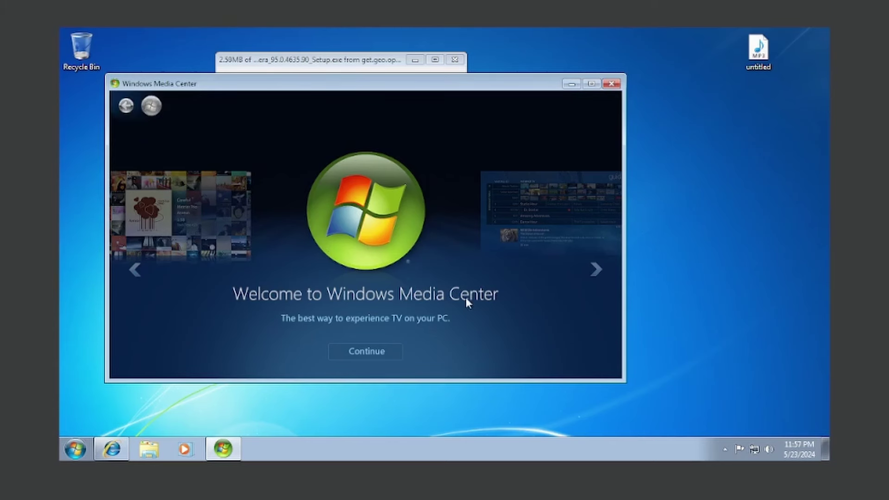
key(alt+F4)
click(75, 449)
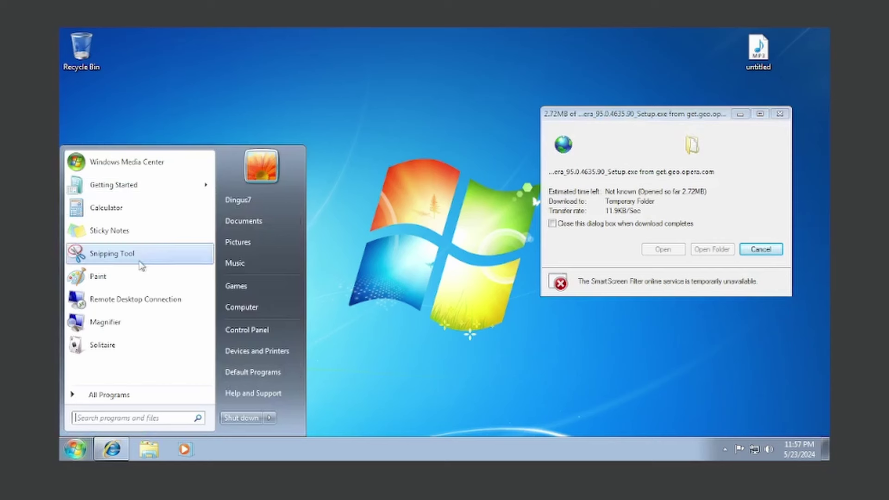
- Launch Calculator from the Start menu and position it near the desktop centre
click(129, 208)
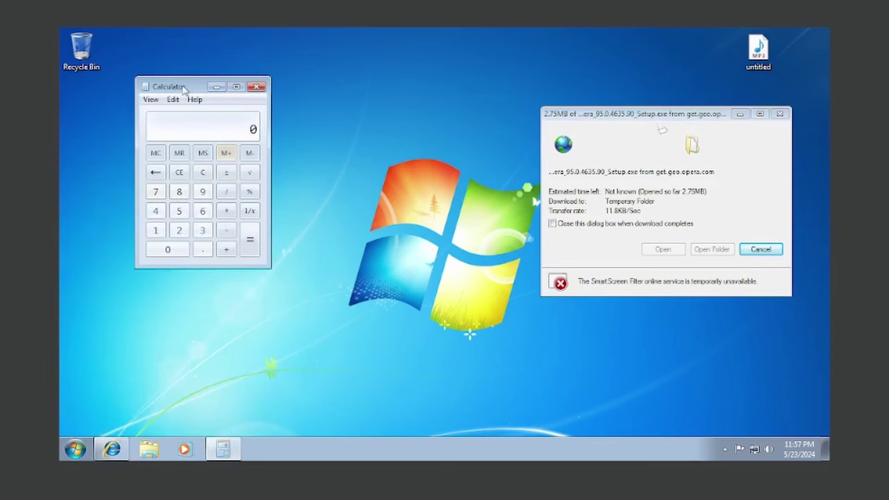
drag(185, 89, 267, 138)
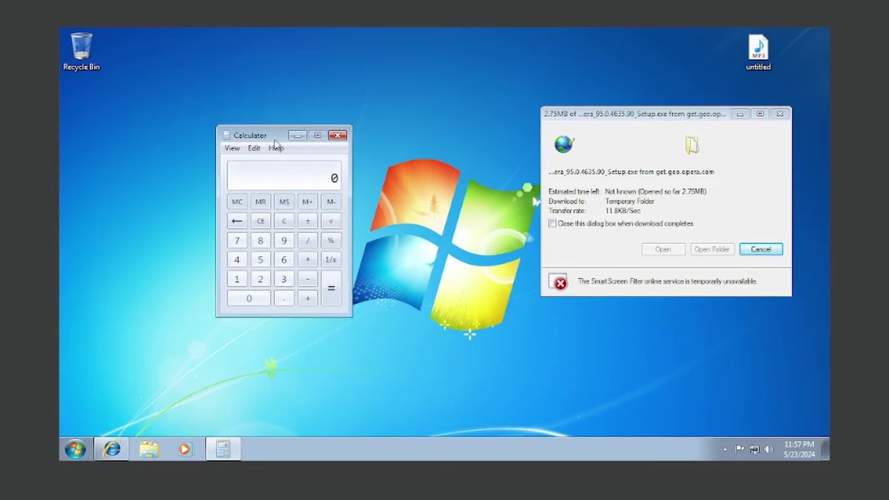
click(232, 149)
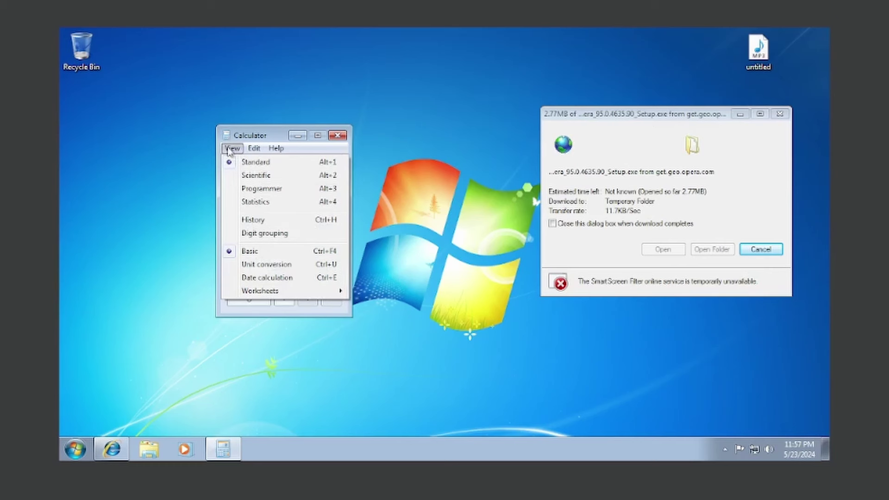
click(270, 122)
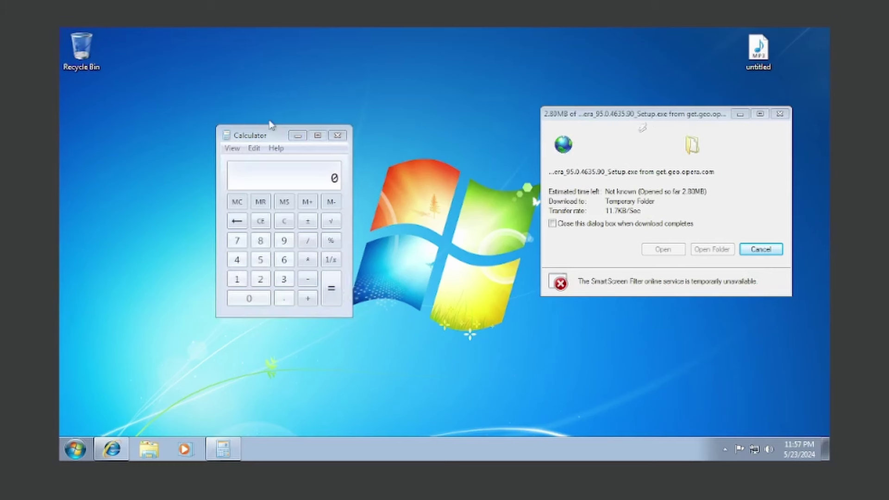
drag(242, 141, 255, 143)
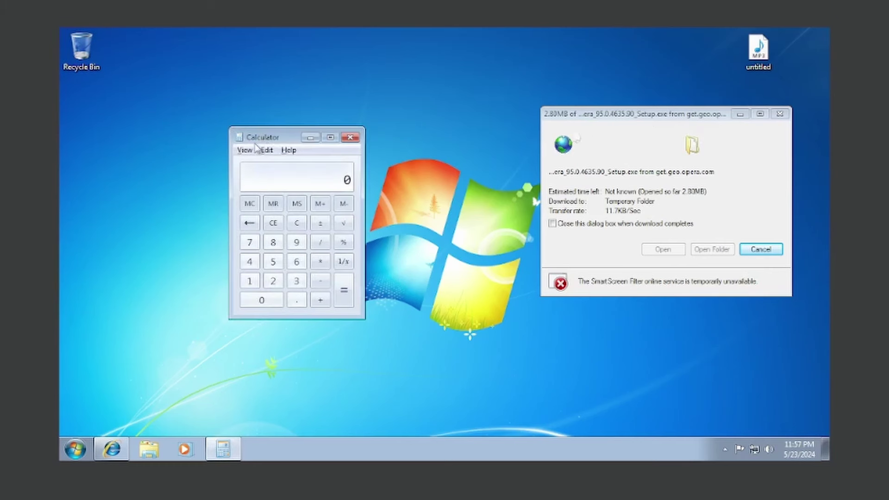
- Switch Calculator through Scientific, Programmer and Statistics modes with Alt+2, Alt+3, Alt+4
key(alt+2)
key(alt+3)
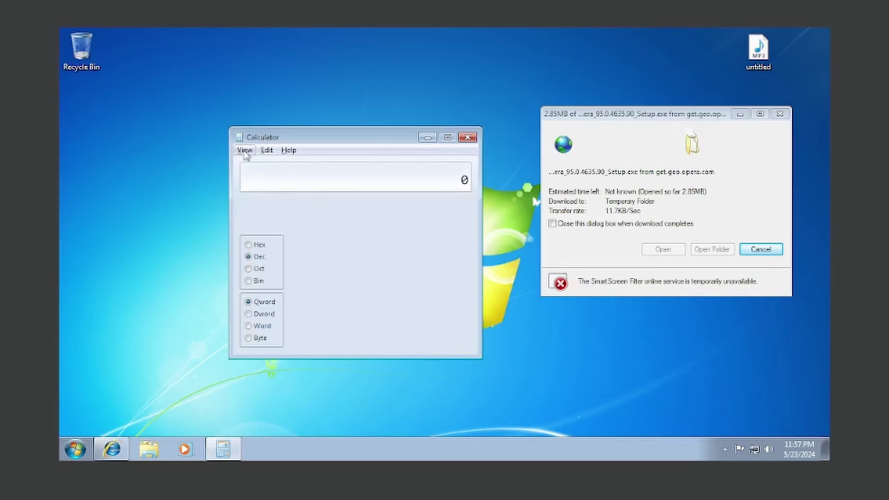
key(alt+4)
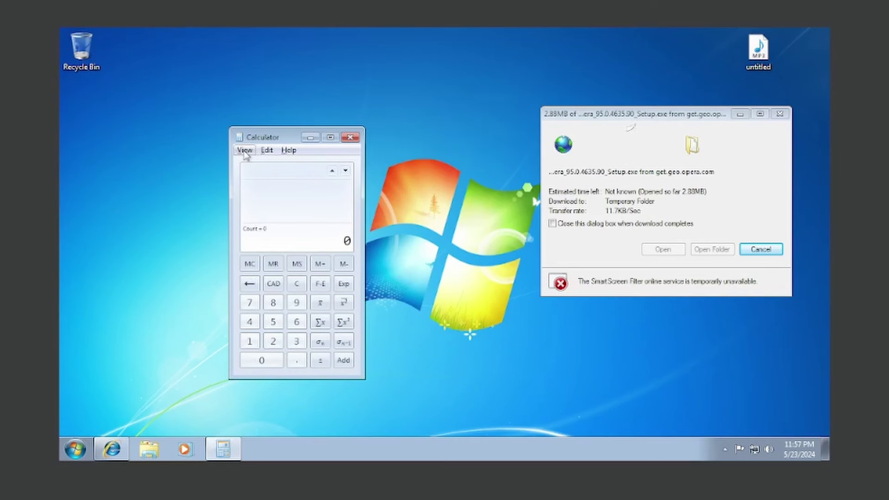
click(245, 151)
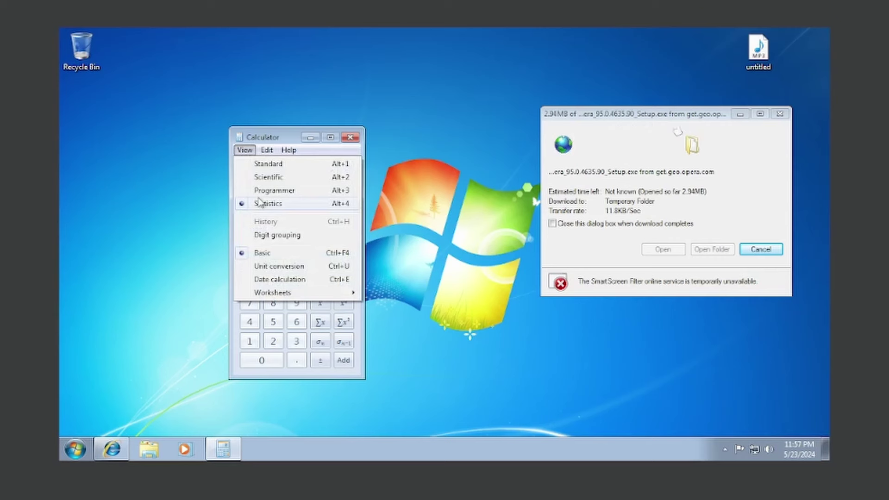
drag(265, 138, 278, 135)
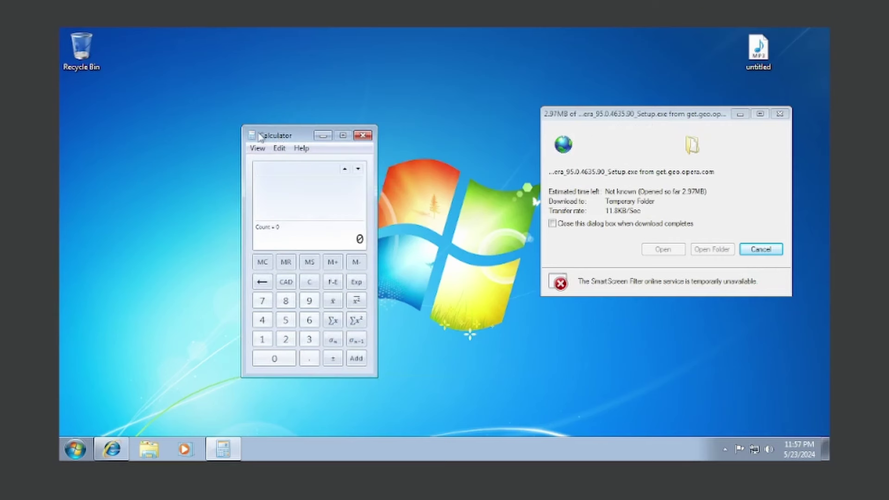
- Enter 999999999 in Calculator
double_click(311, 303)
click(314, 306)
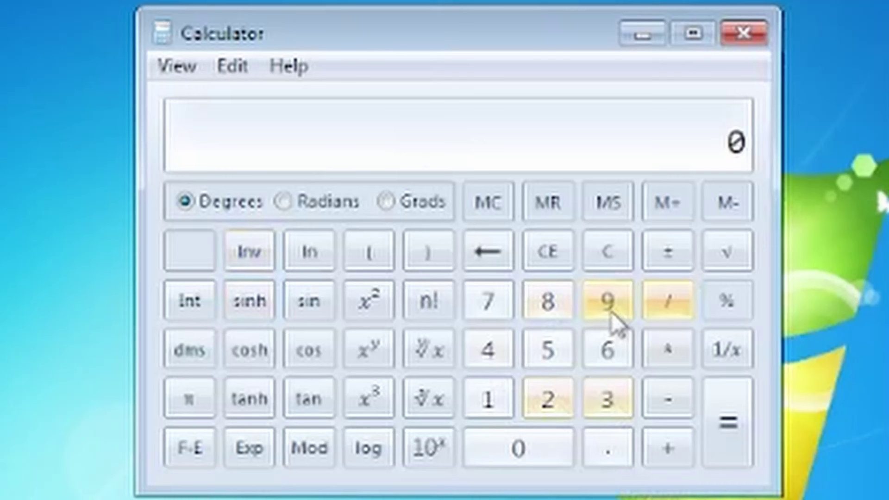
triple_click(609, 303)
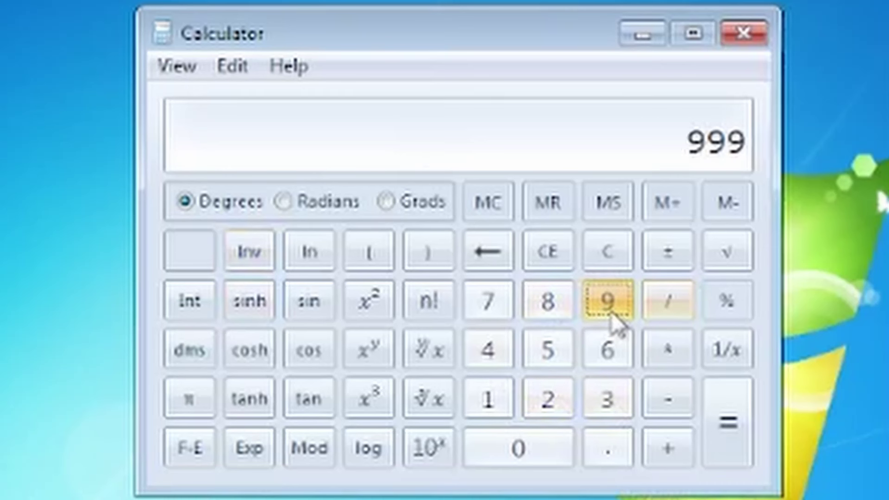
triple_click(610, 303)
triple_click(611, 311)
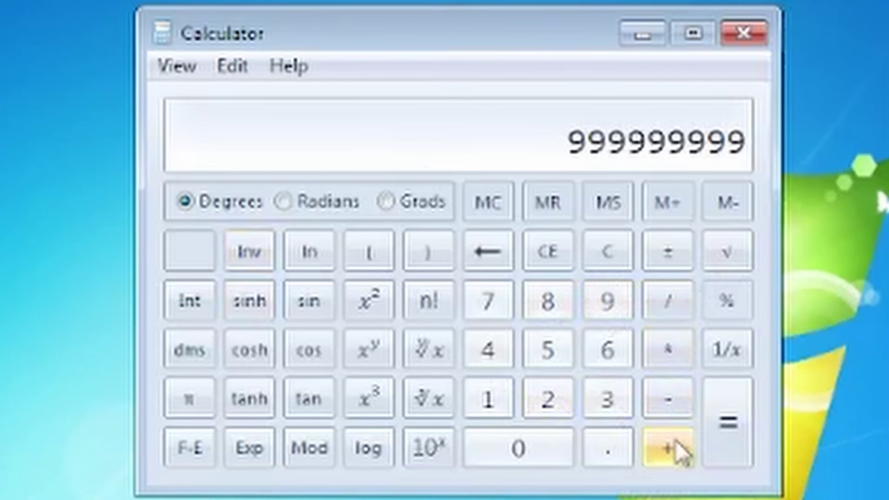
click(681, 452)
text(1)
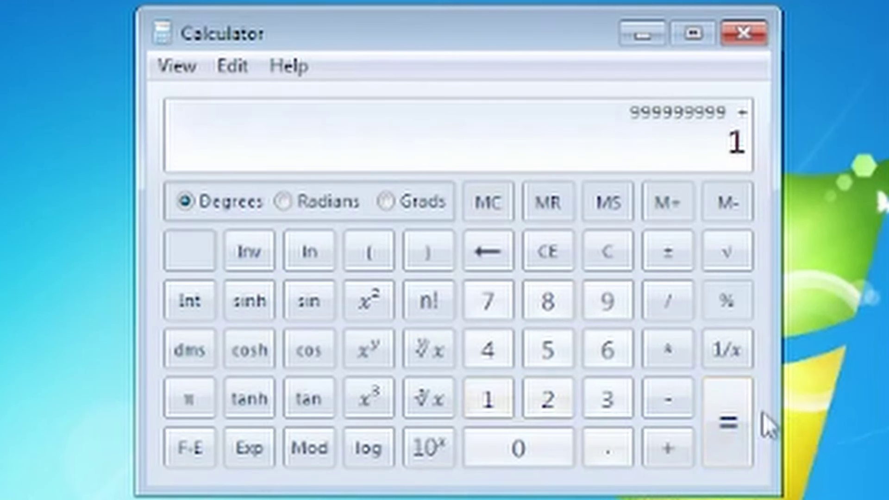
click(751, 422)
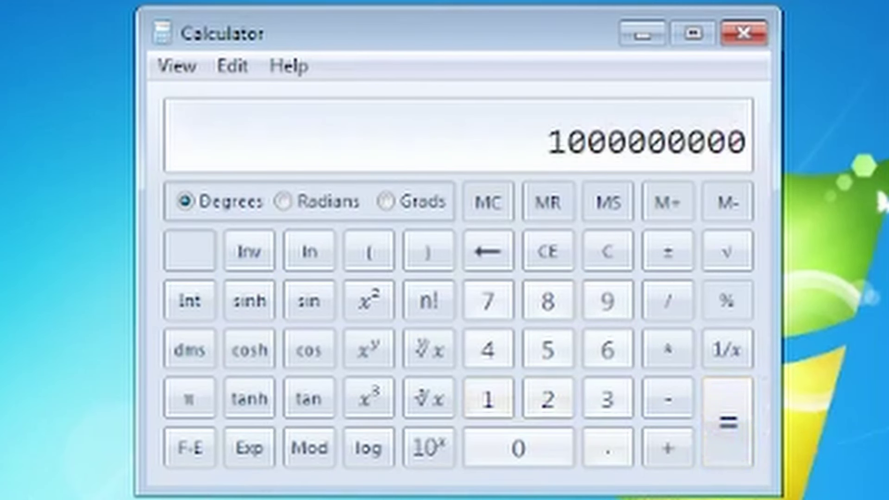
key(alt)
key(alt+F4)
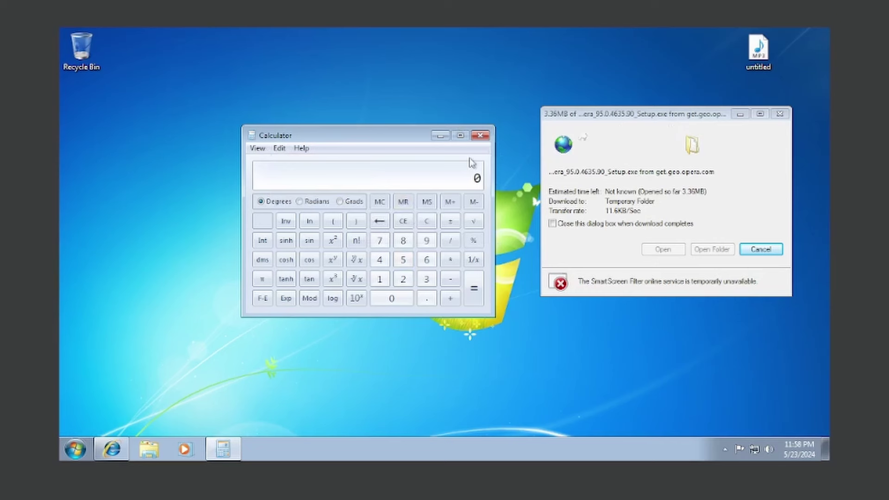
- Close Calculator, then open and dismiss the Start menu without shutting down
click(487, 139)
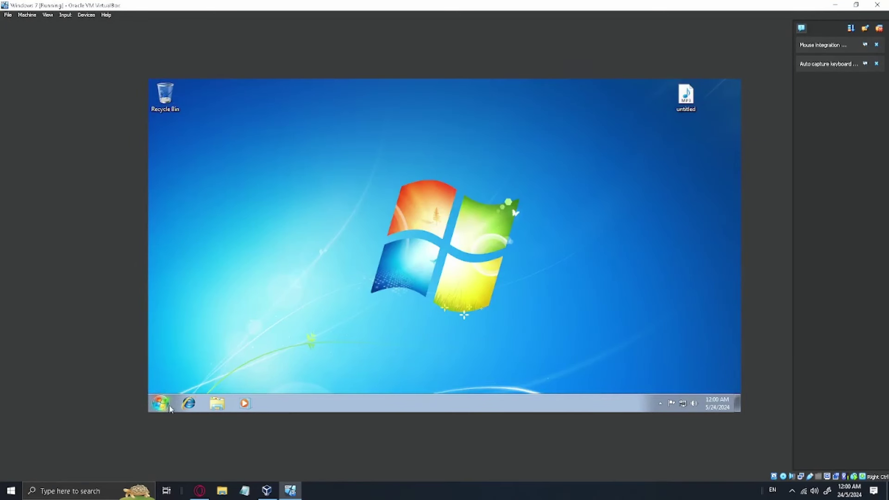
click(160, 403)
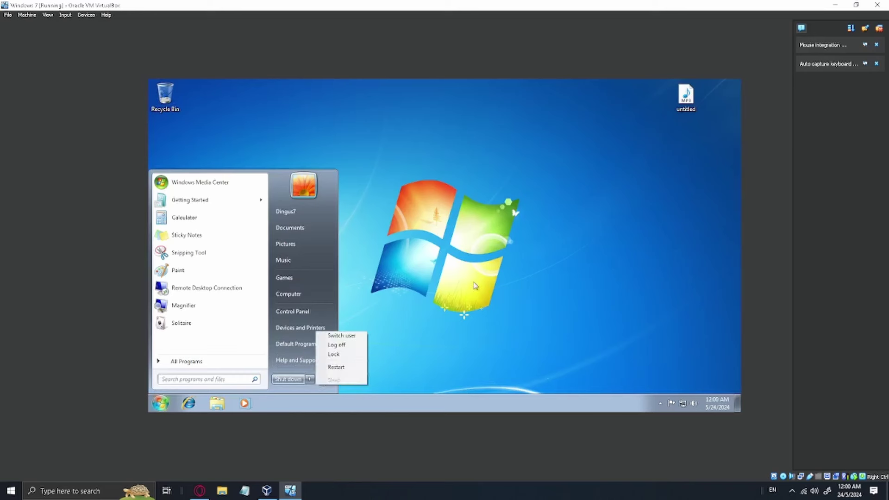
click(473, 292)
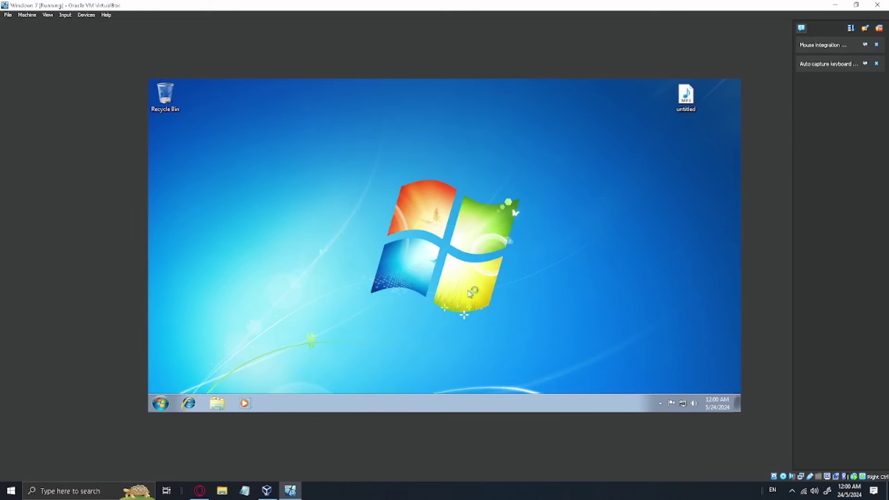